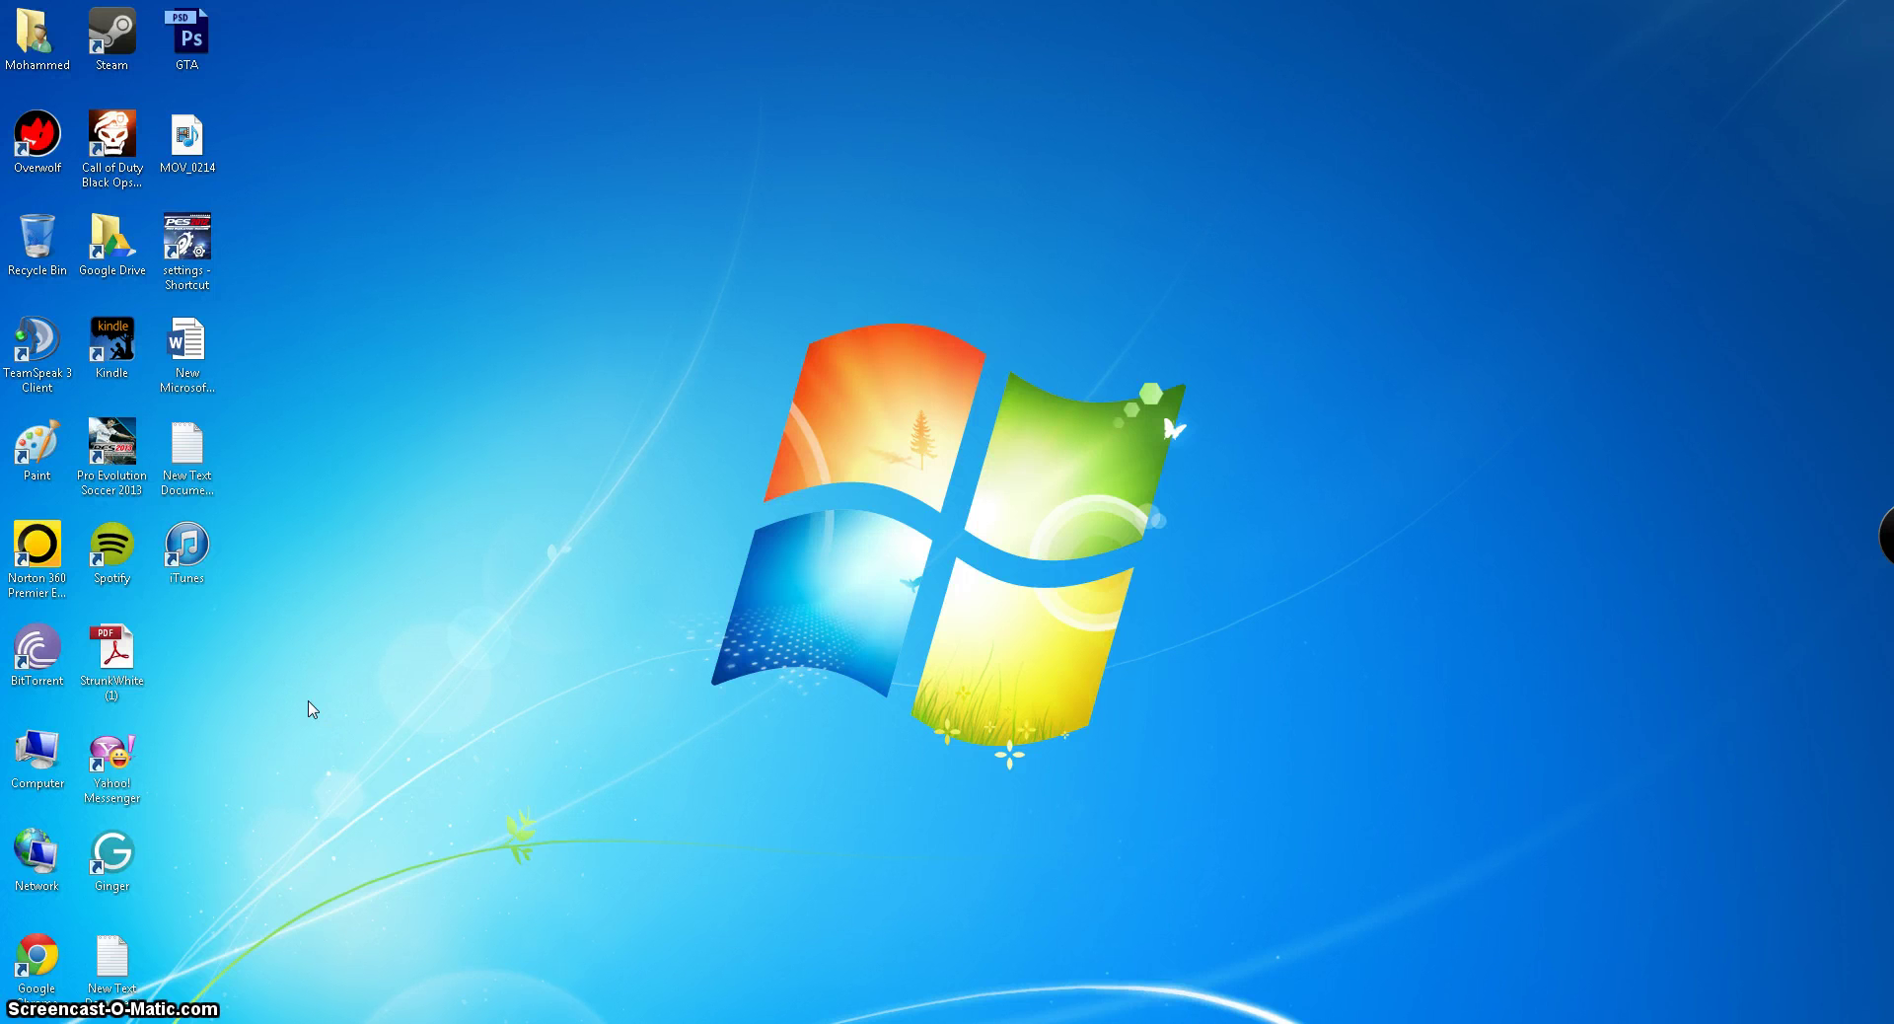
- Launch iTunes from its desktop shortcut
left_click(193, 552)
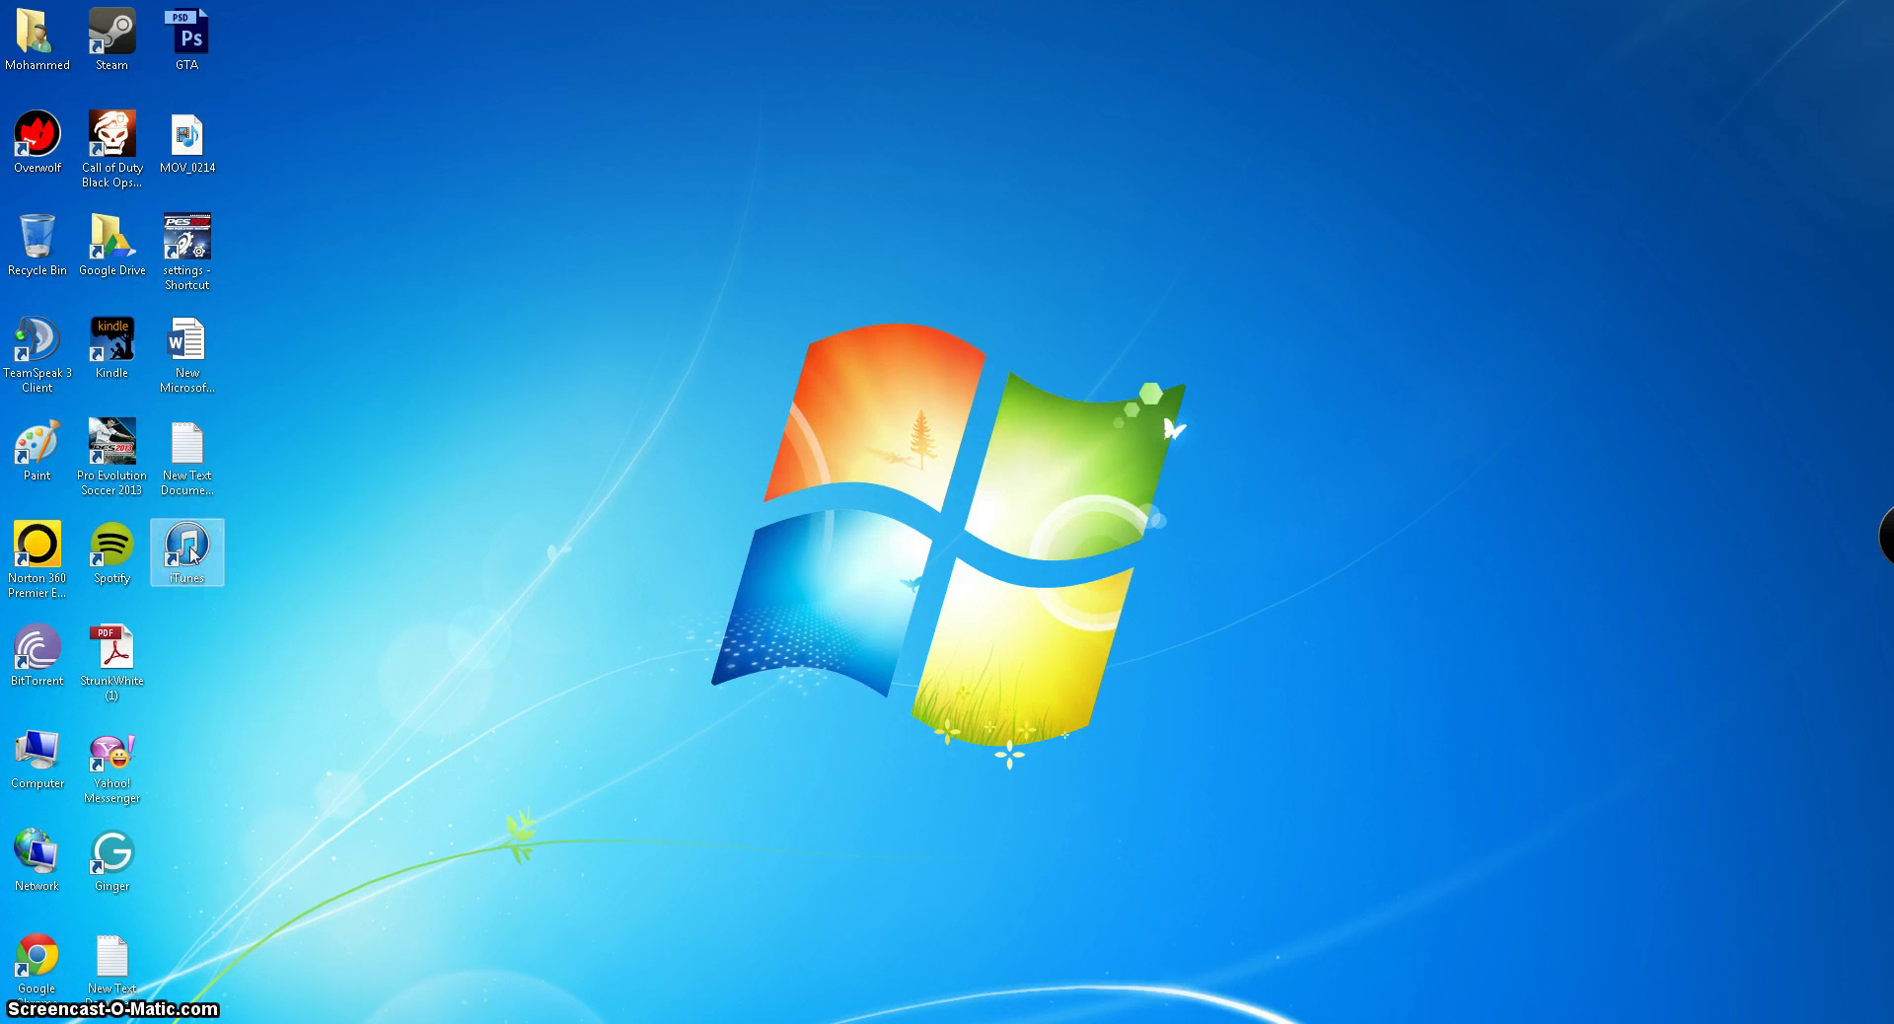
left_click(254, 572)
left_click(192, 570)
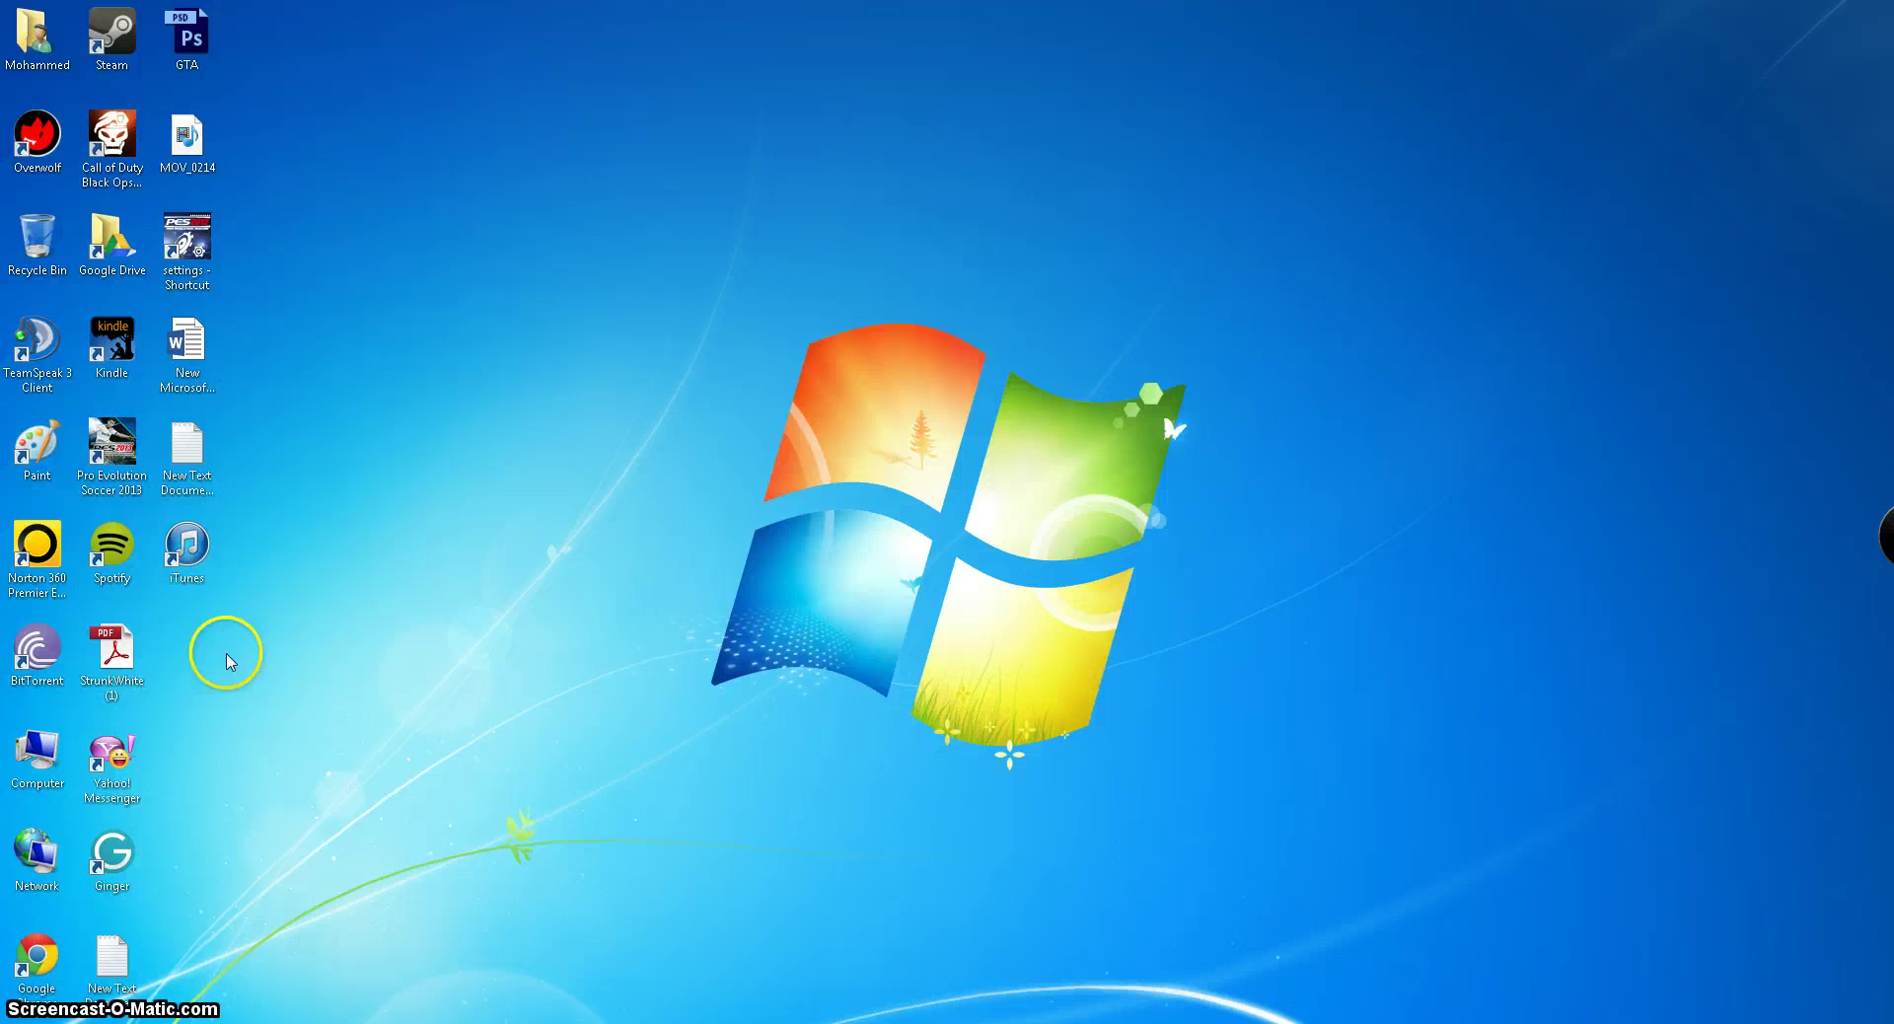
left_click(187, 547)
left_click_drag(190, 549, 198, 559)
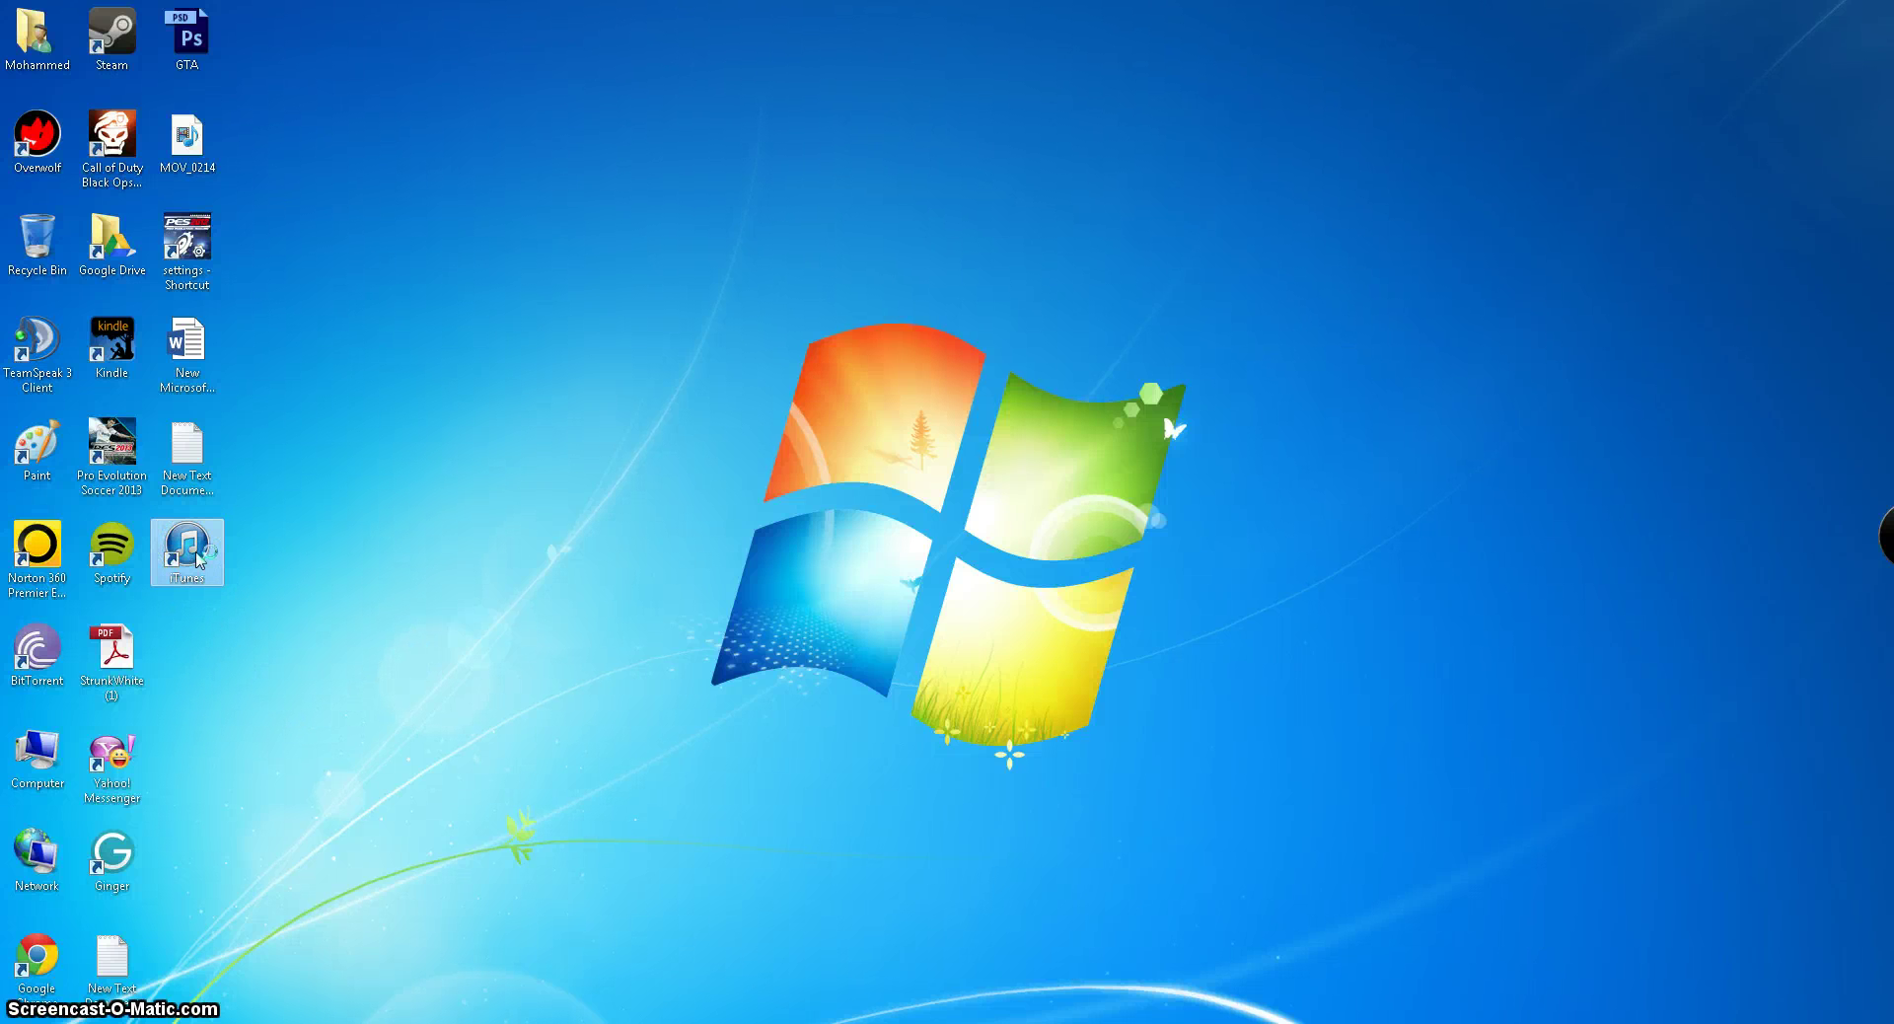
- Decline the offer to install the iCloud Control Panel
left_click(262, 601)
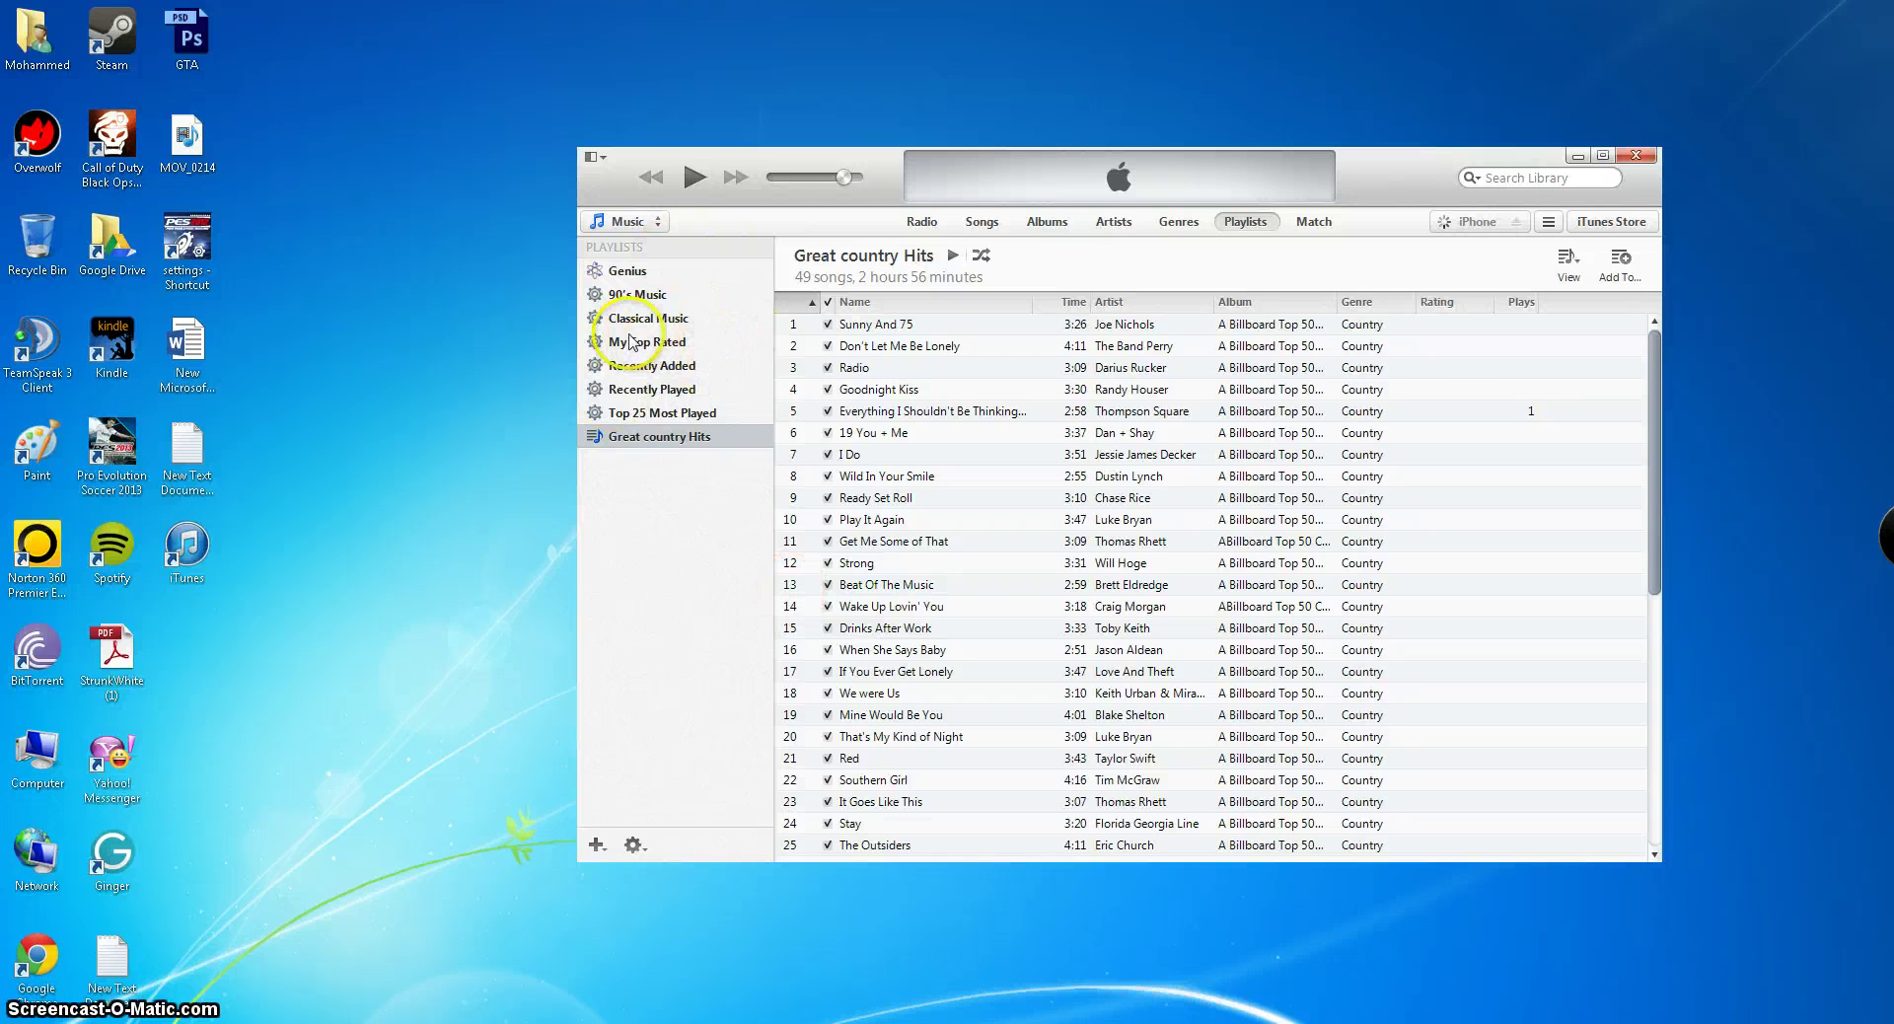
left_click(639, 554)
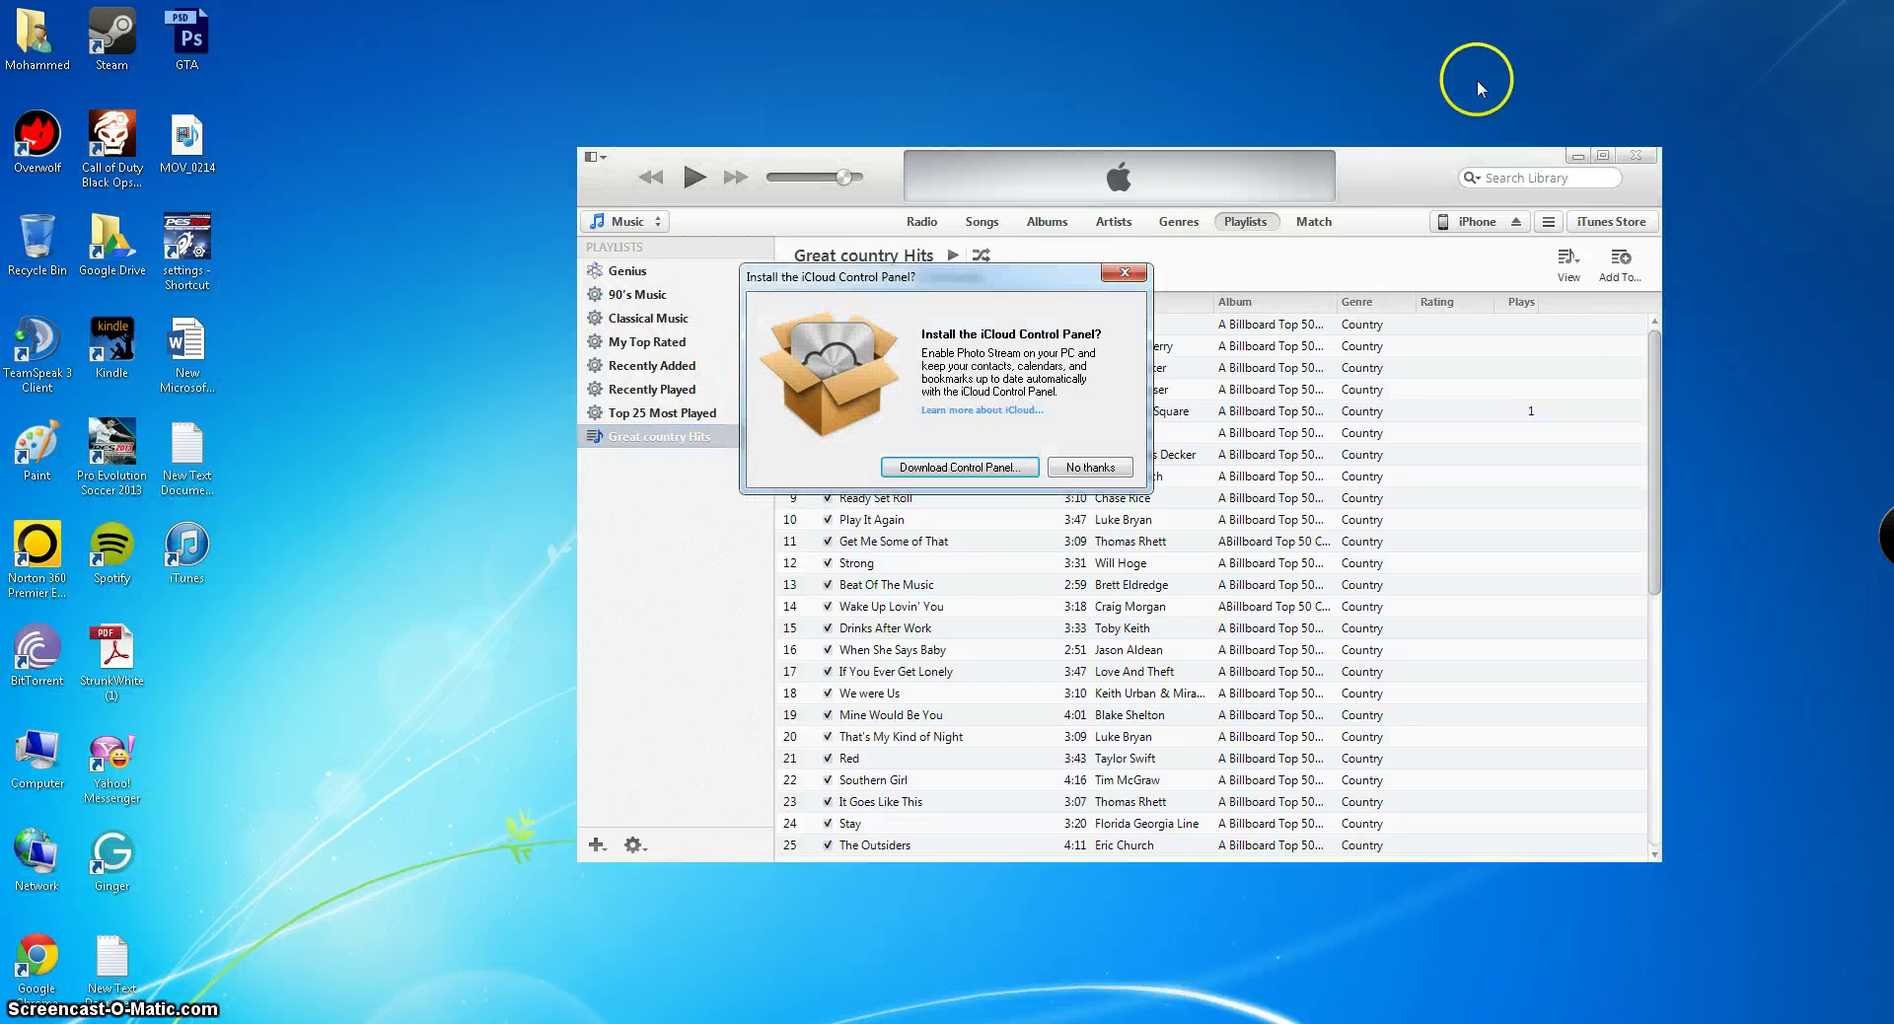
left_click(1090, 467)
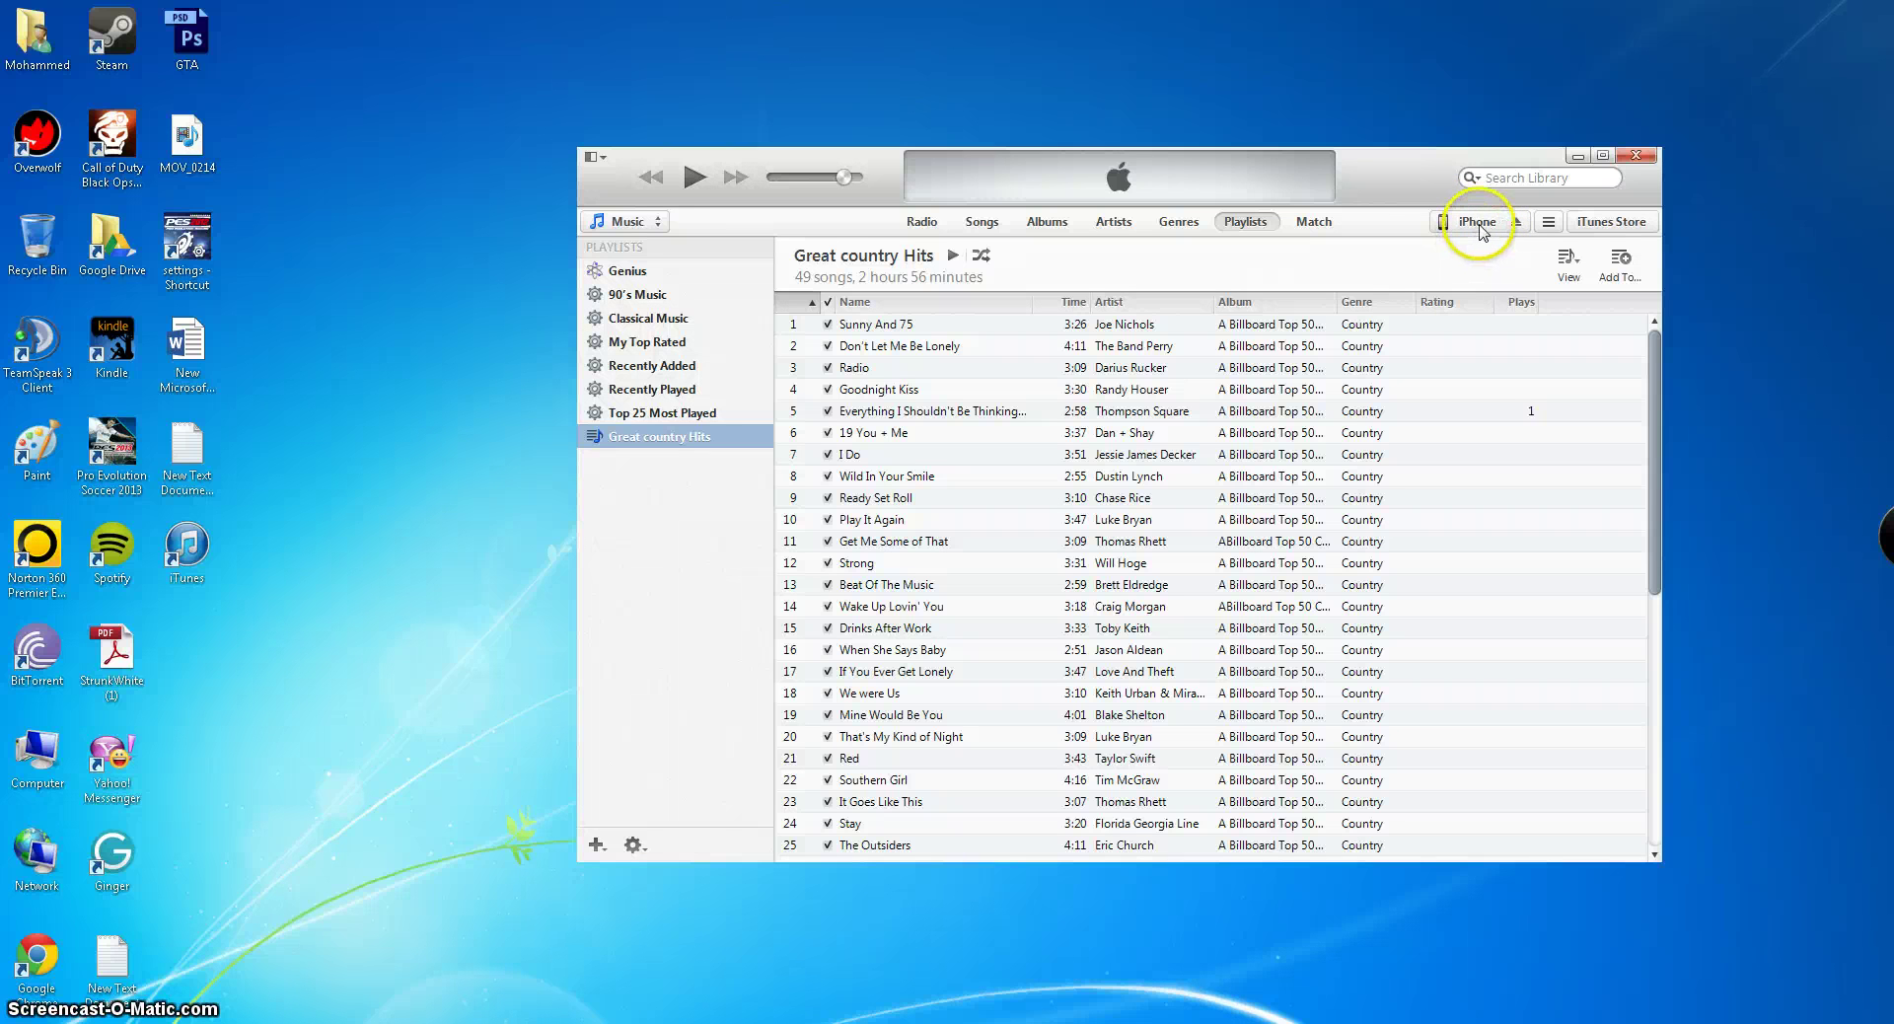
- Turn on 'Manually manage music and videos' in the iPhone 4S summary options
left_click(1478, 223)
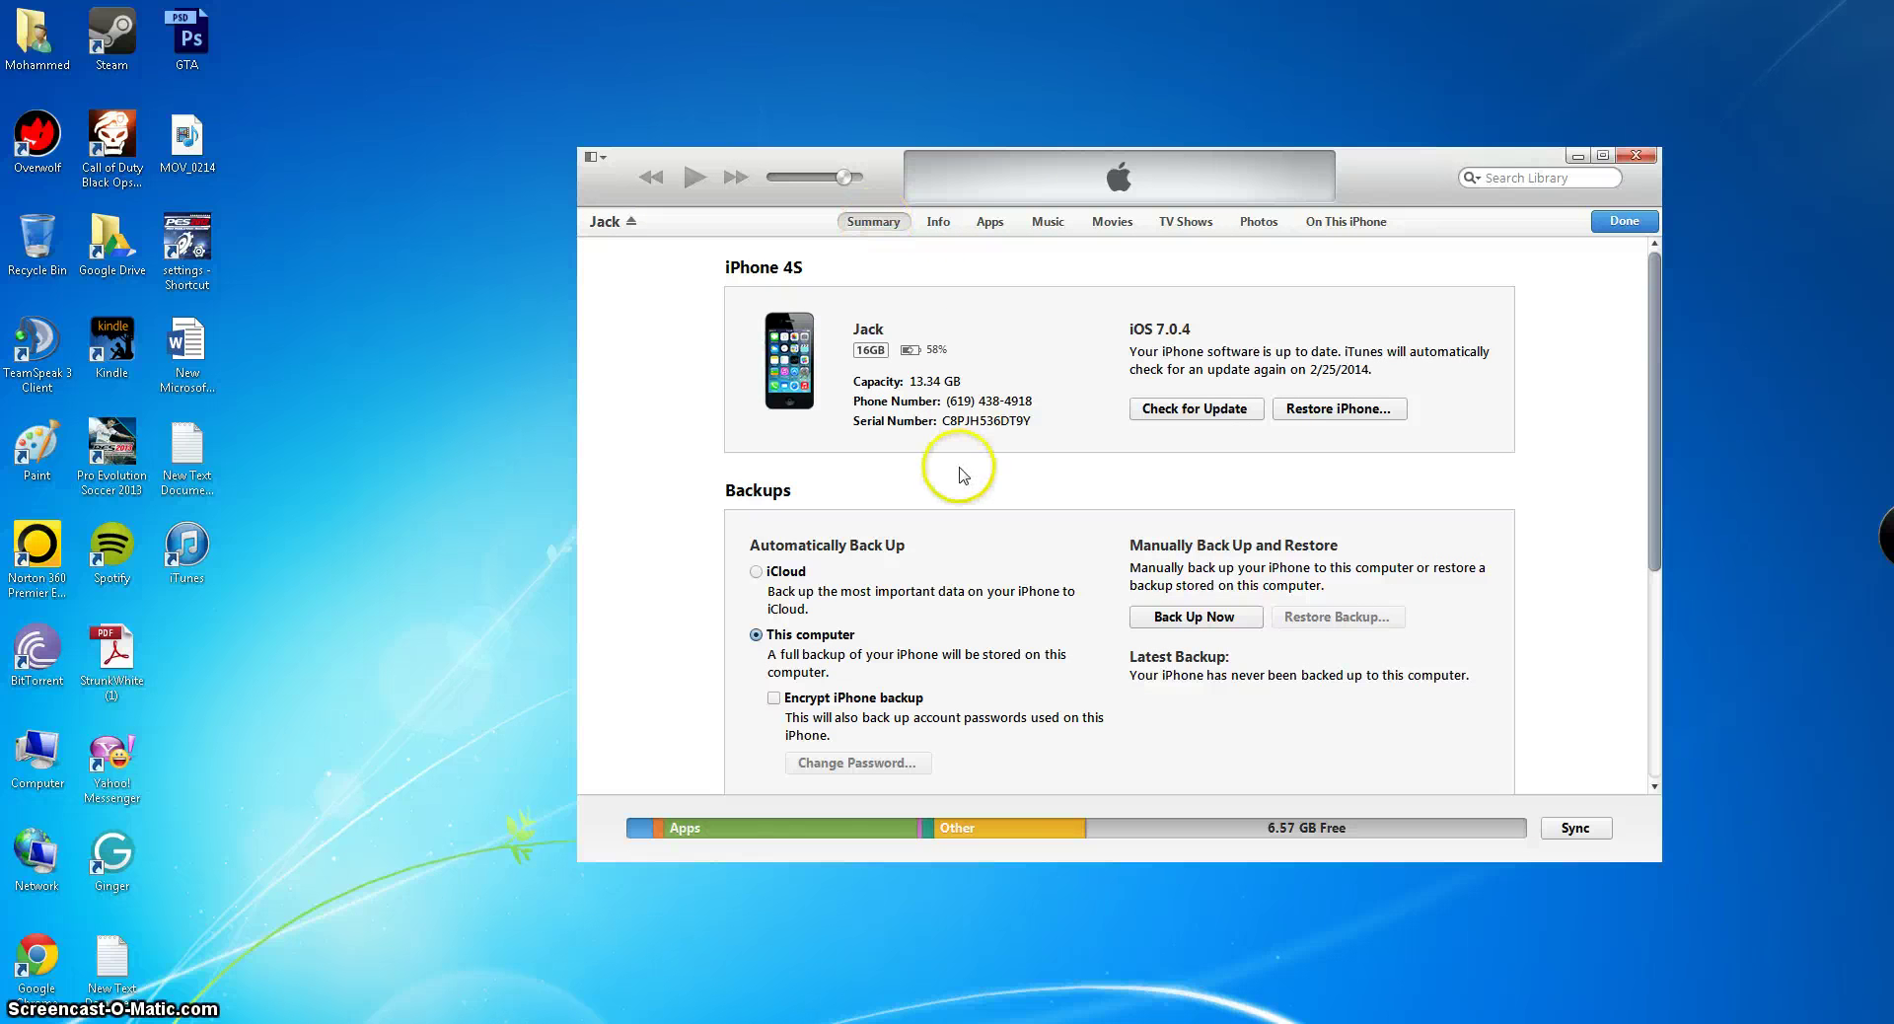
scroll(961, 474, "down", 1)
scroll(962, 475, "down", 2)
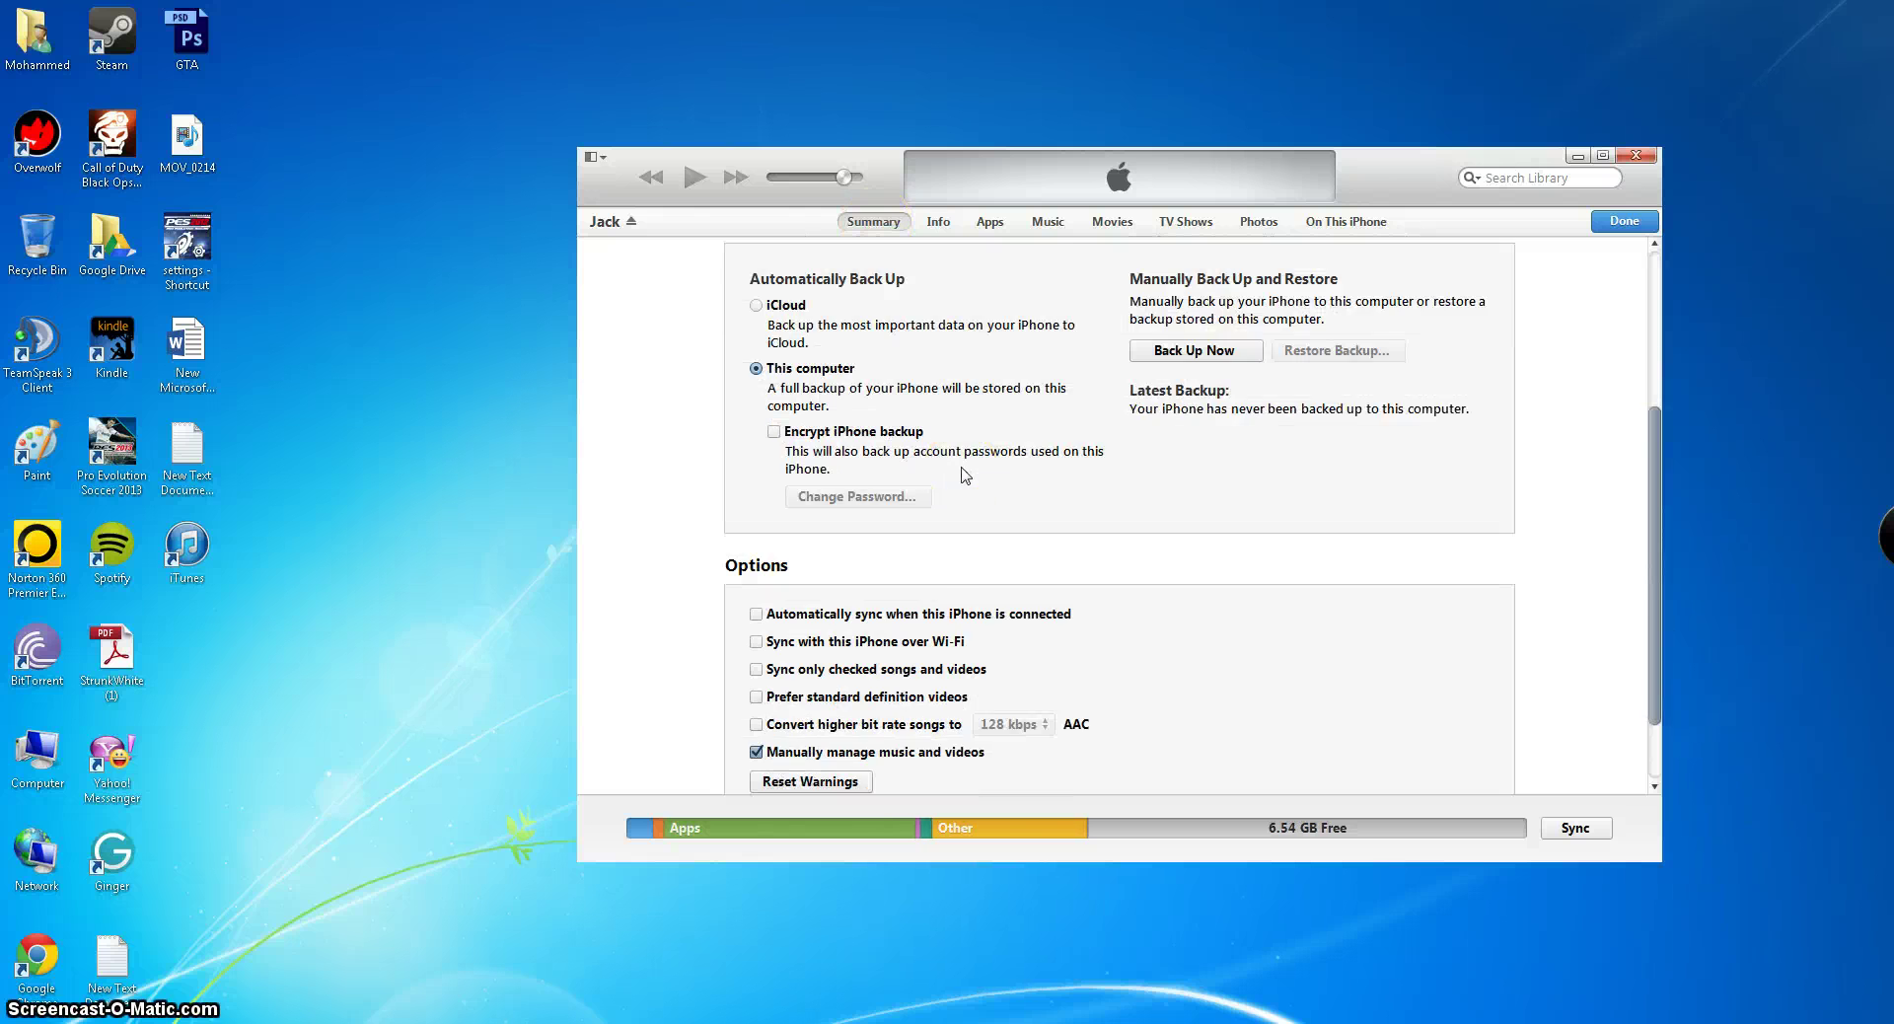
scroll(965, 474, "down", 1)
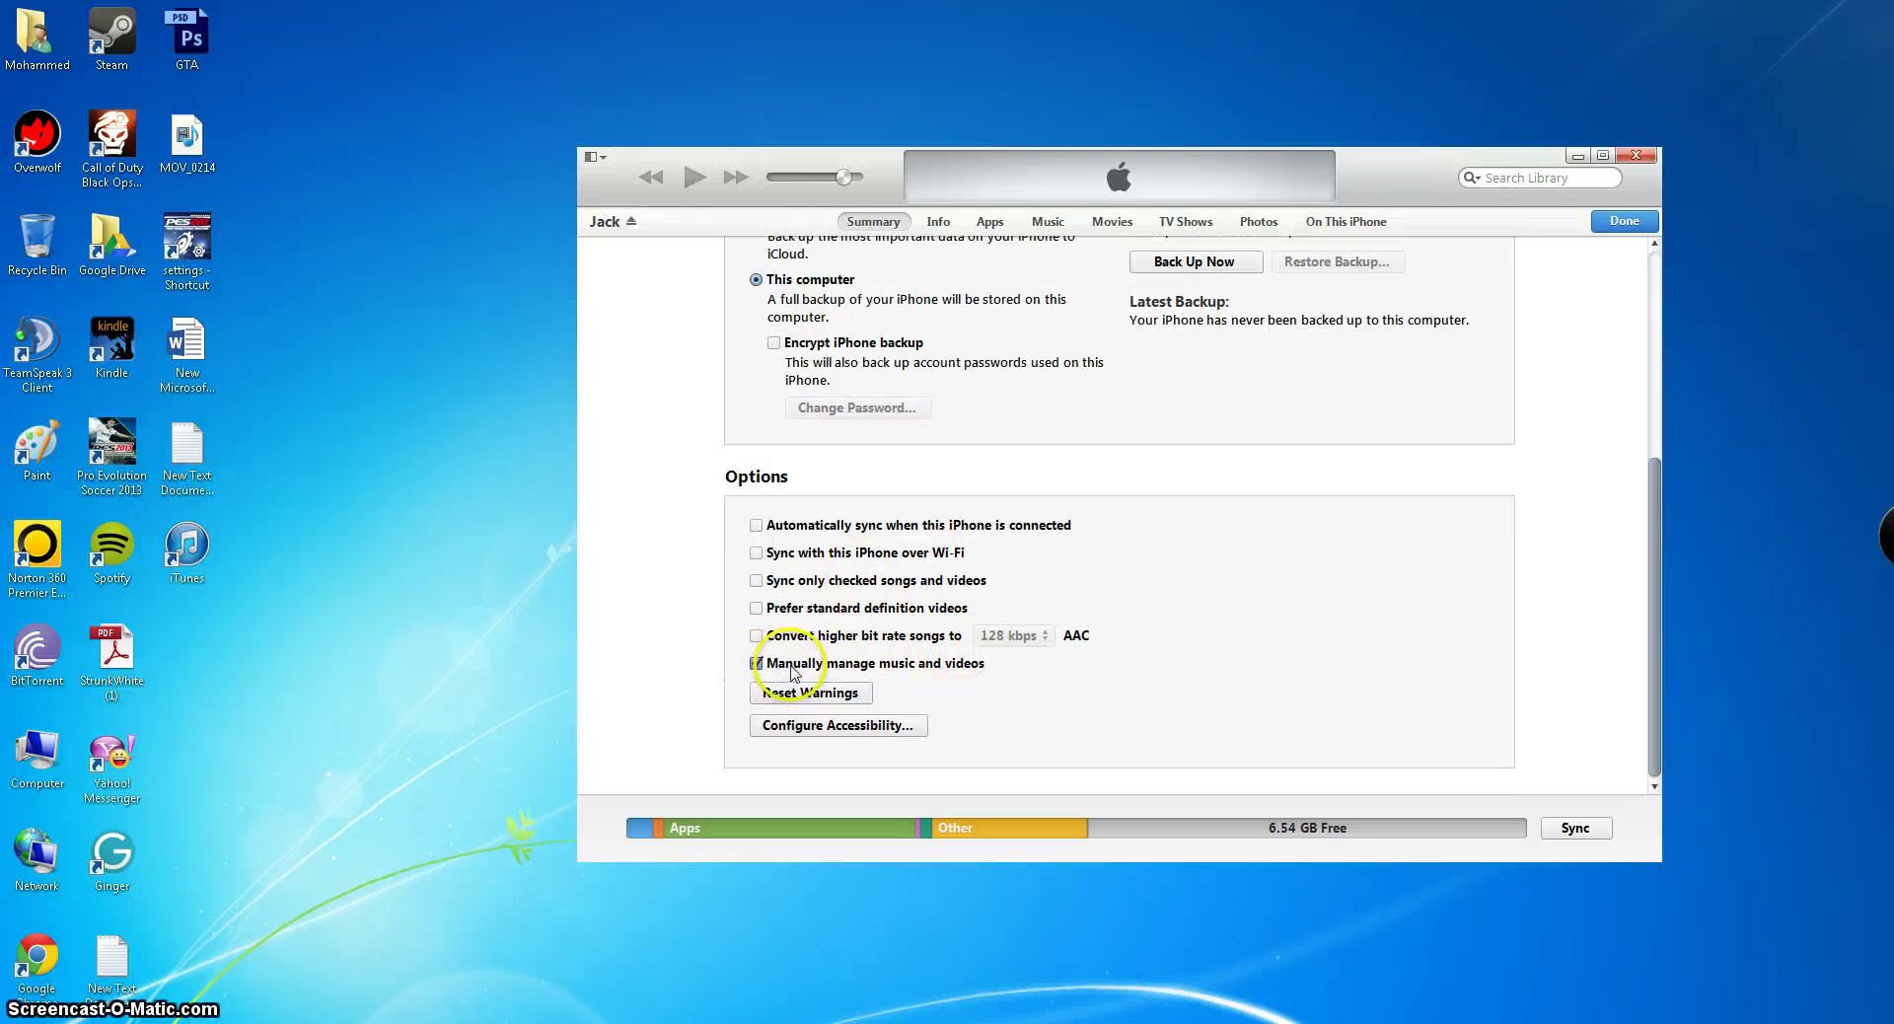
scroll(778, 672, "down", 1)
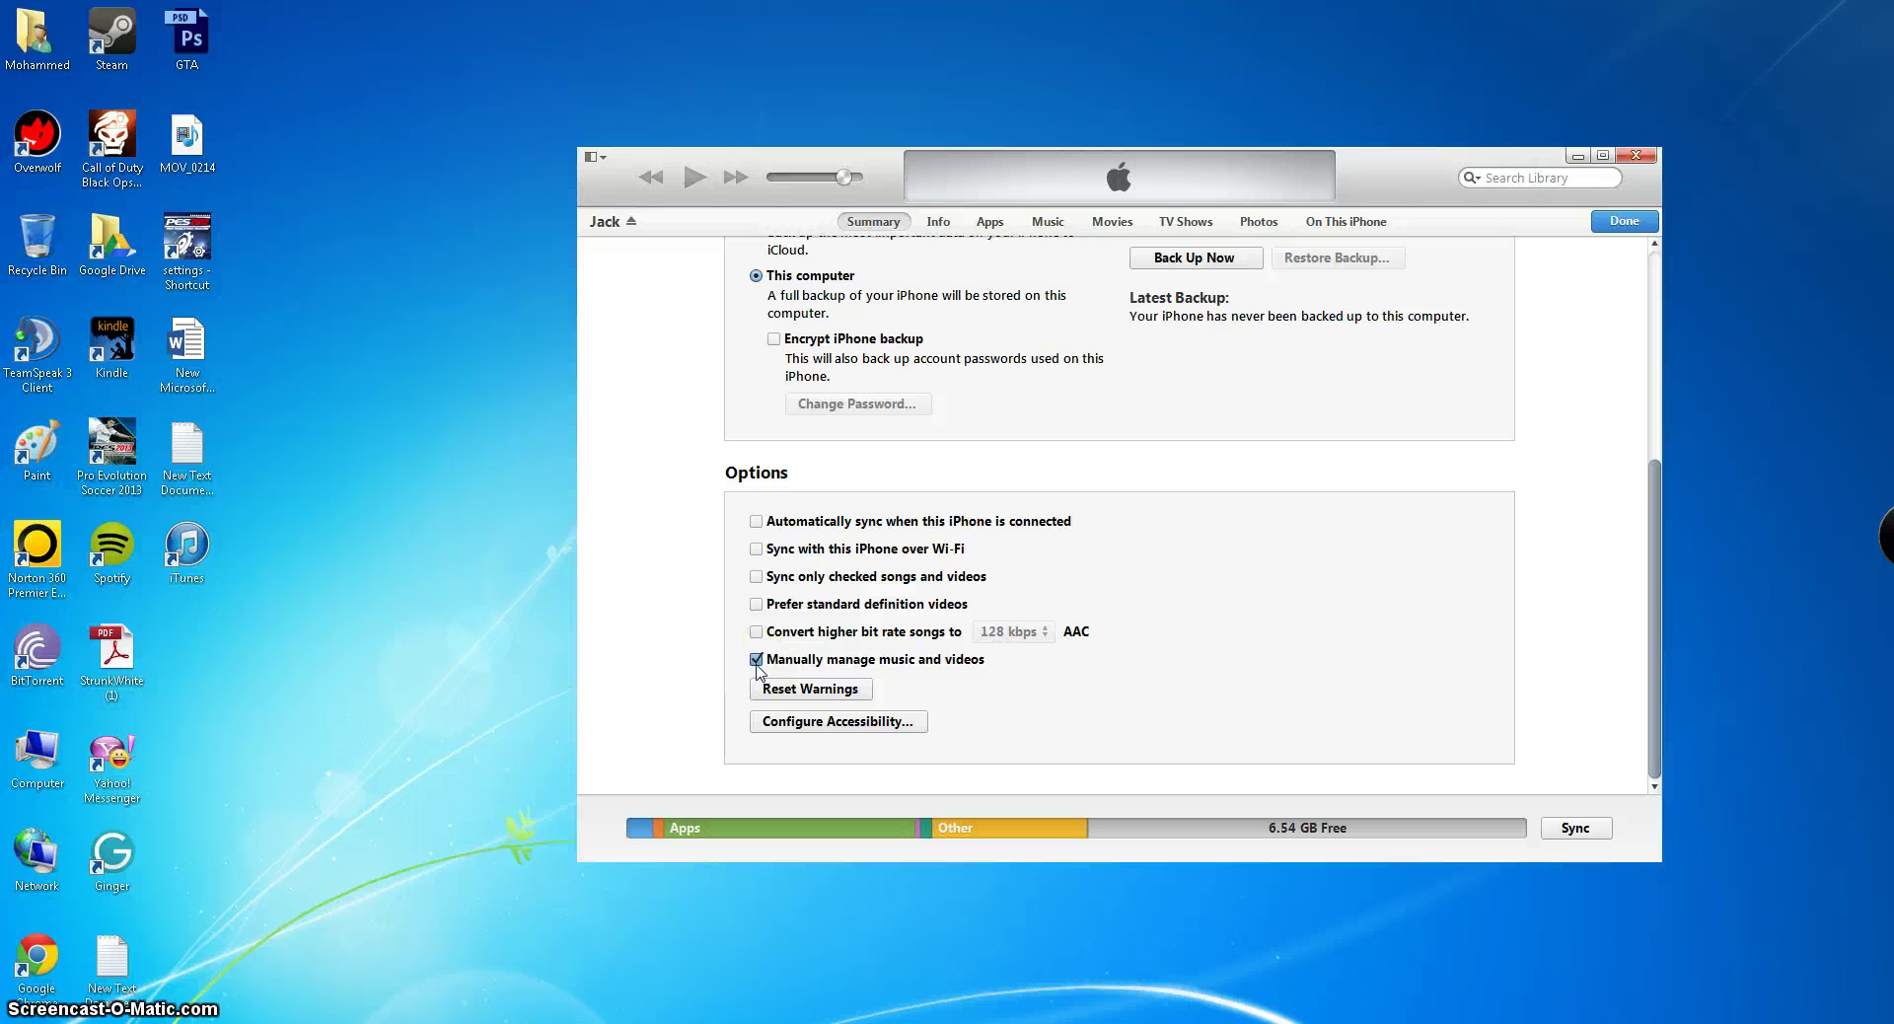
left_click(765, 662)
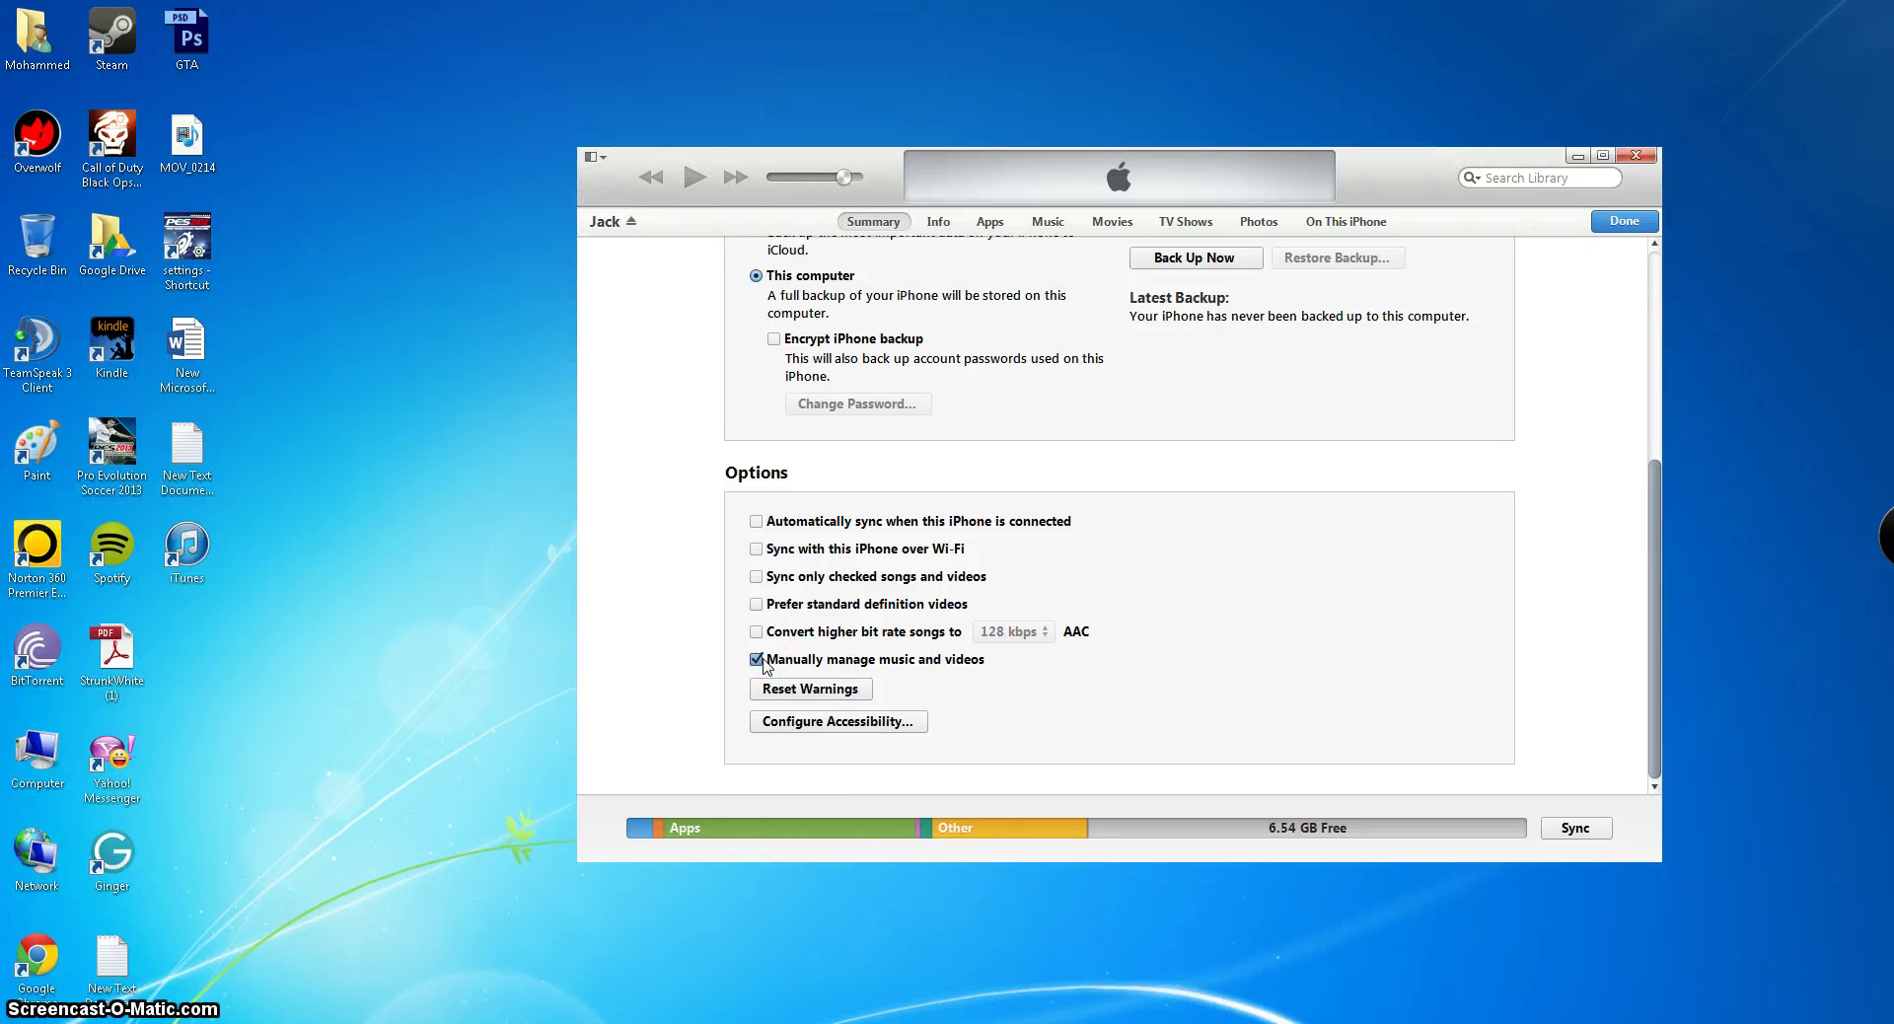
left_click(762, 661)
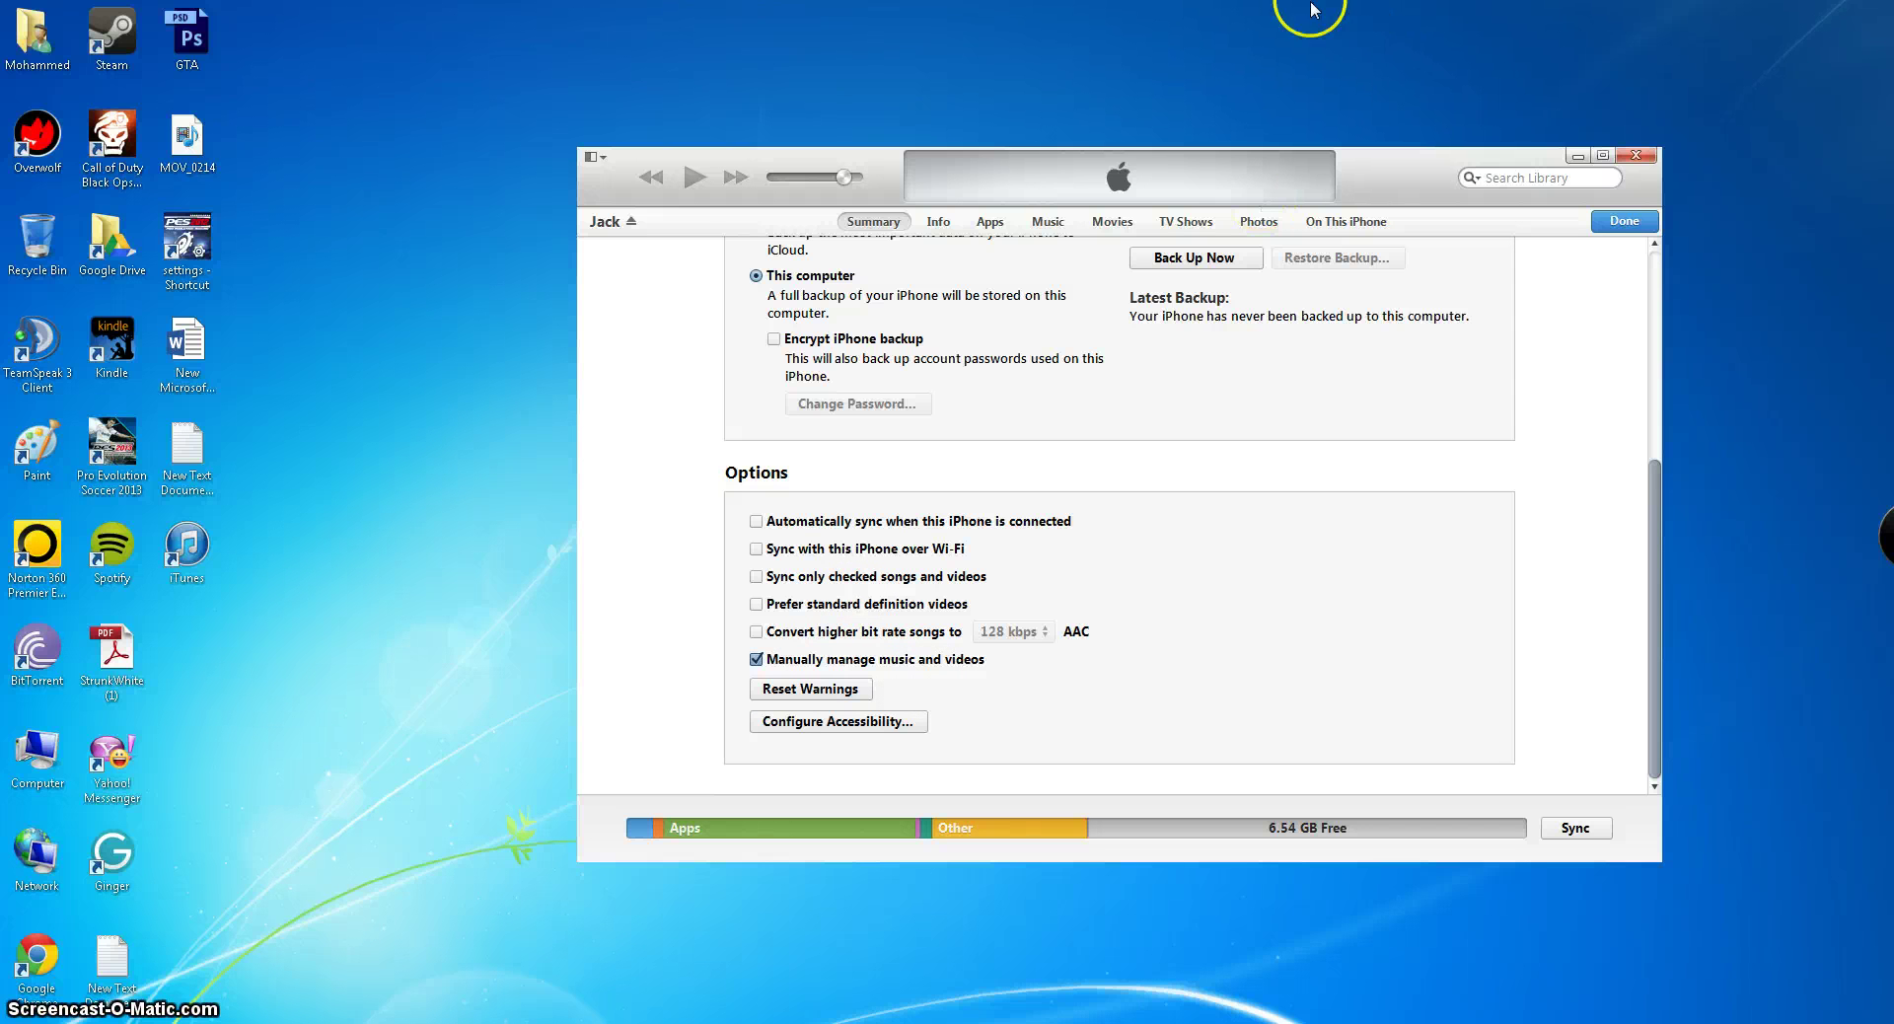
- Leave the iPhone summary and browse each sidebar playlist, ending on Great country Hits
left_click(1624, 223)
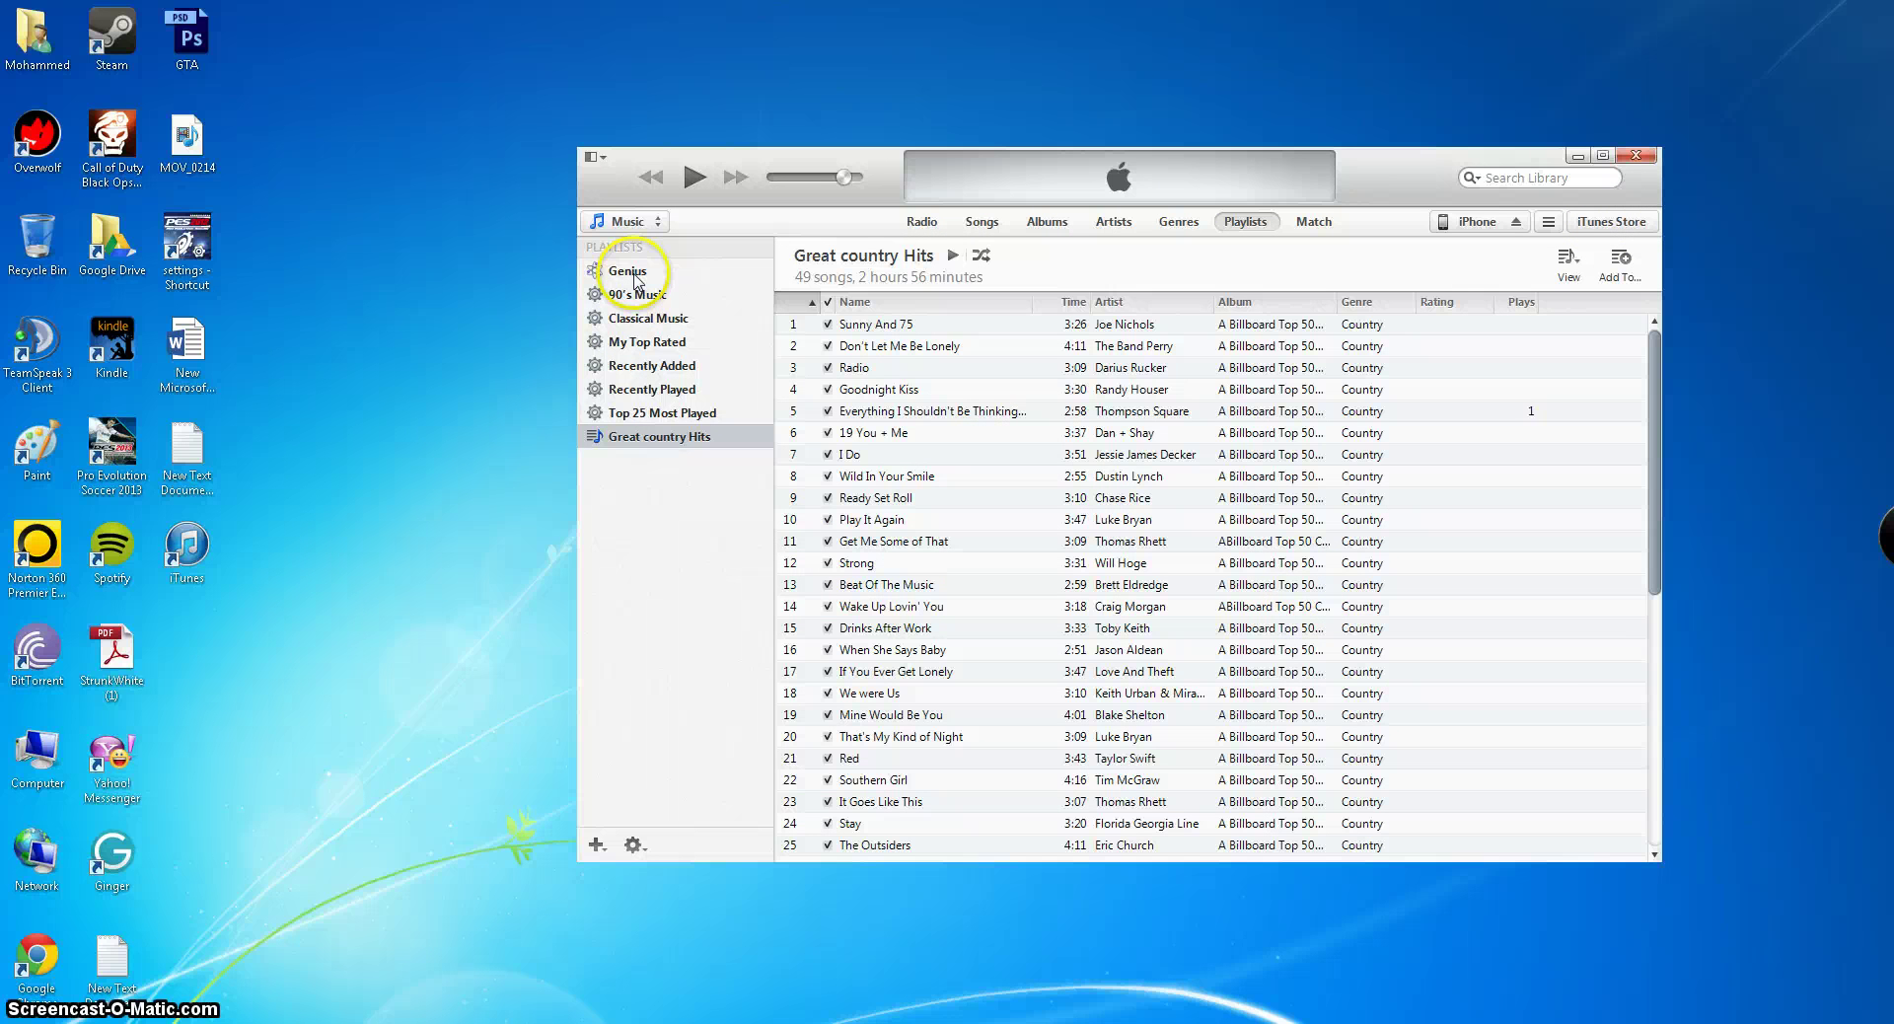
left_click(633, 295)
left_click(637, 318)
left_click(643, 342)
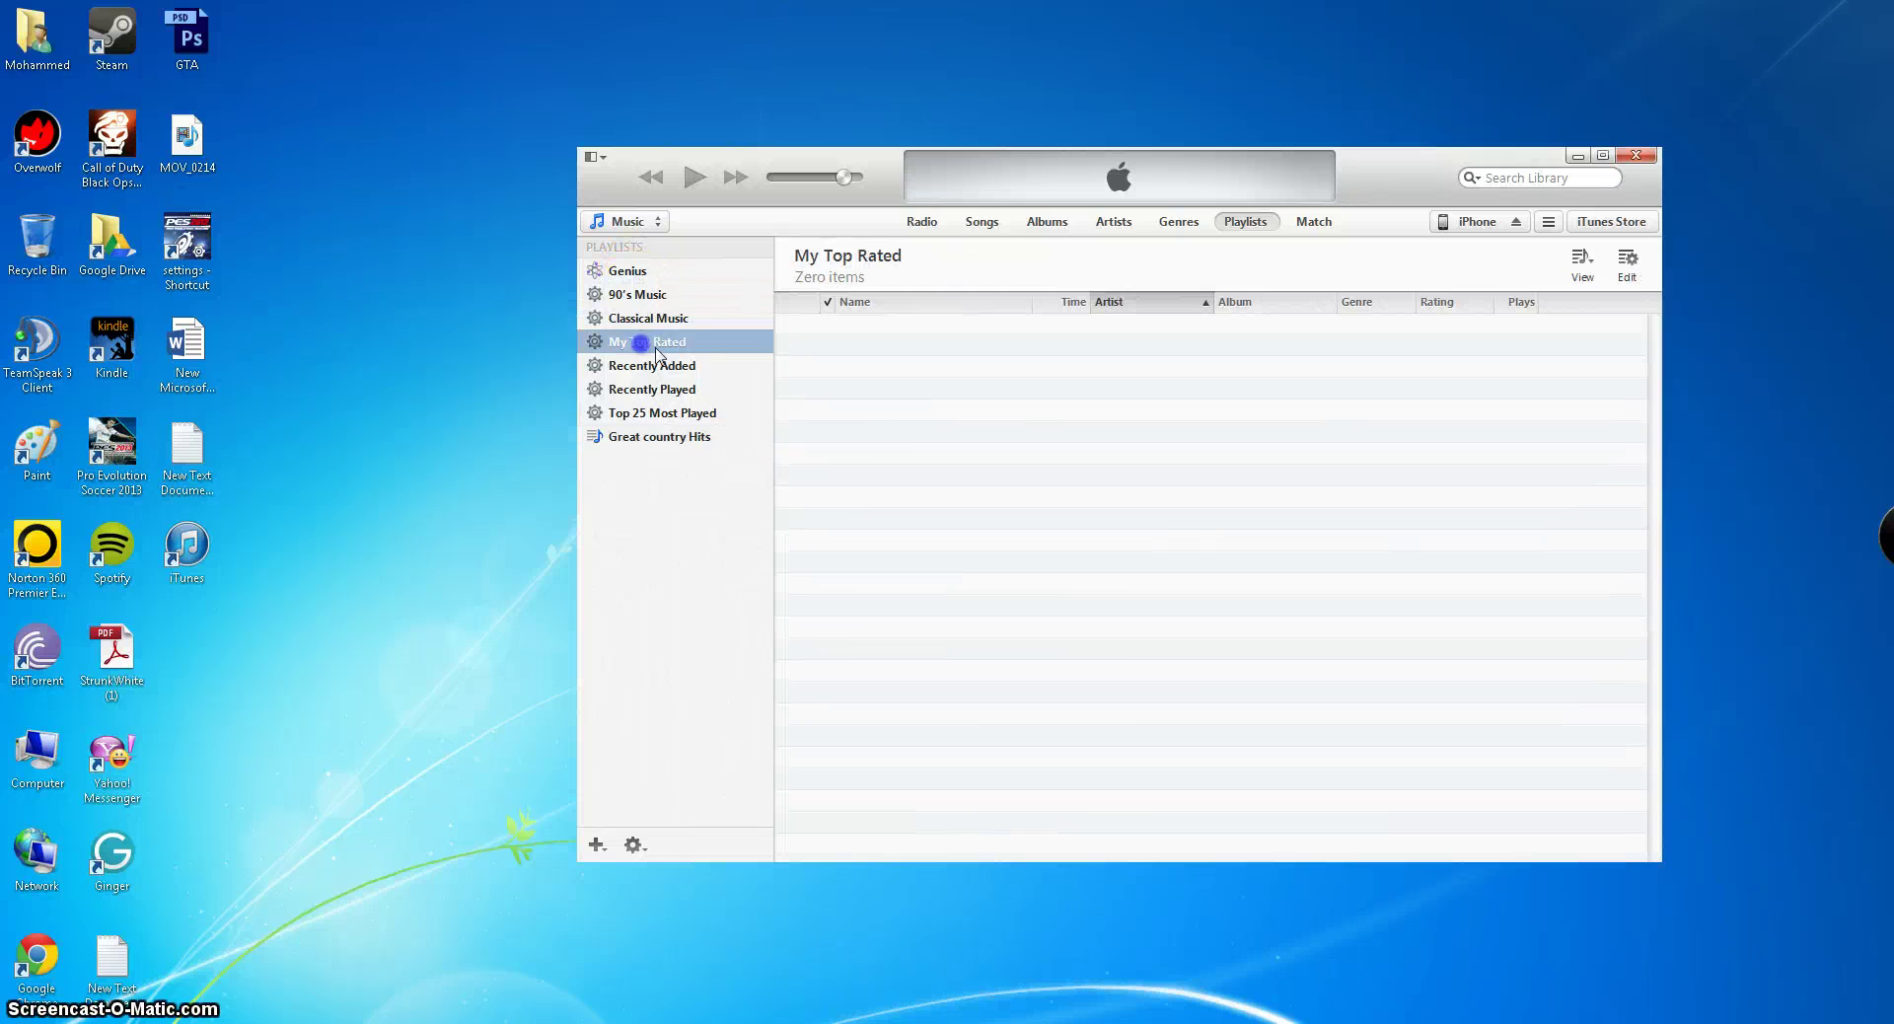
left_click(653, 365)
left_click(651, 387)
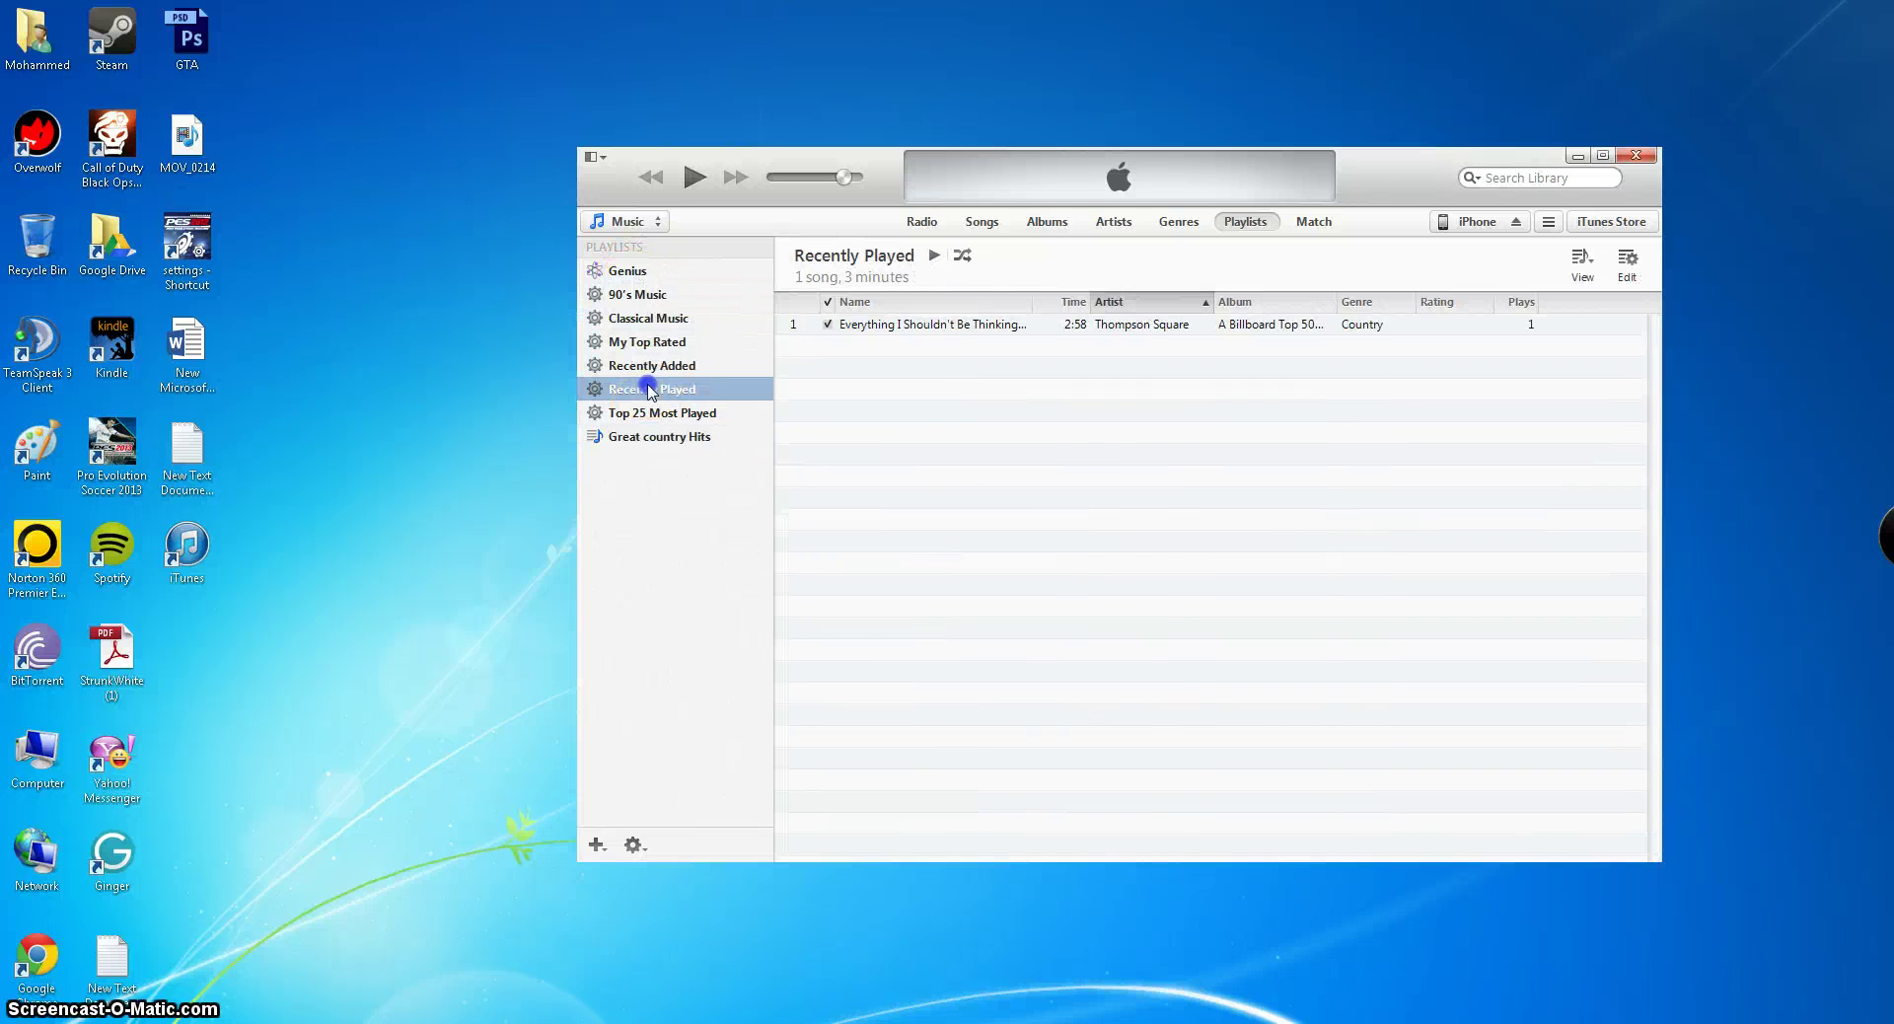
left_click(684, 413)
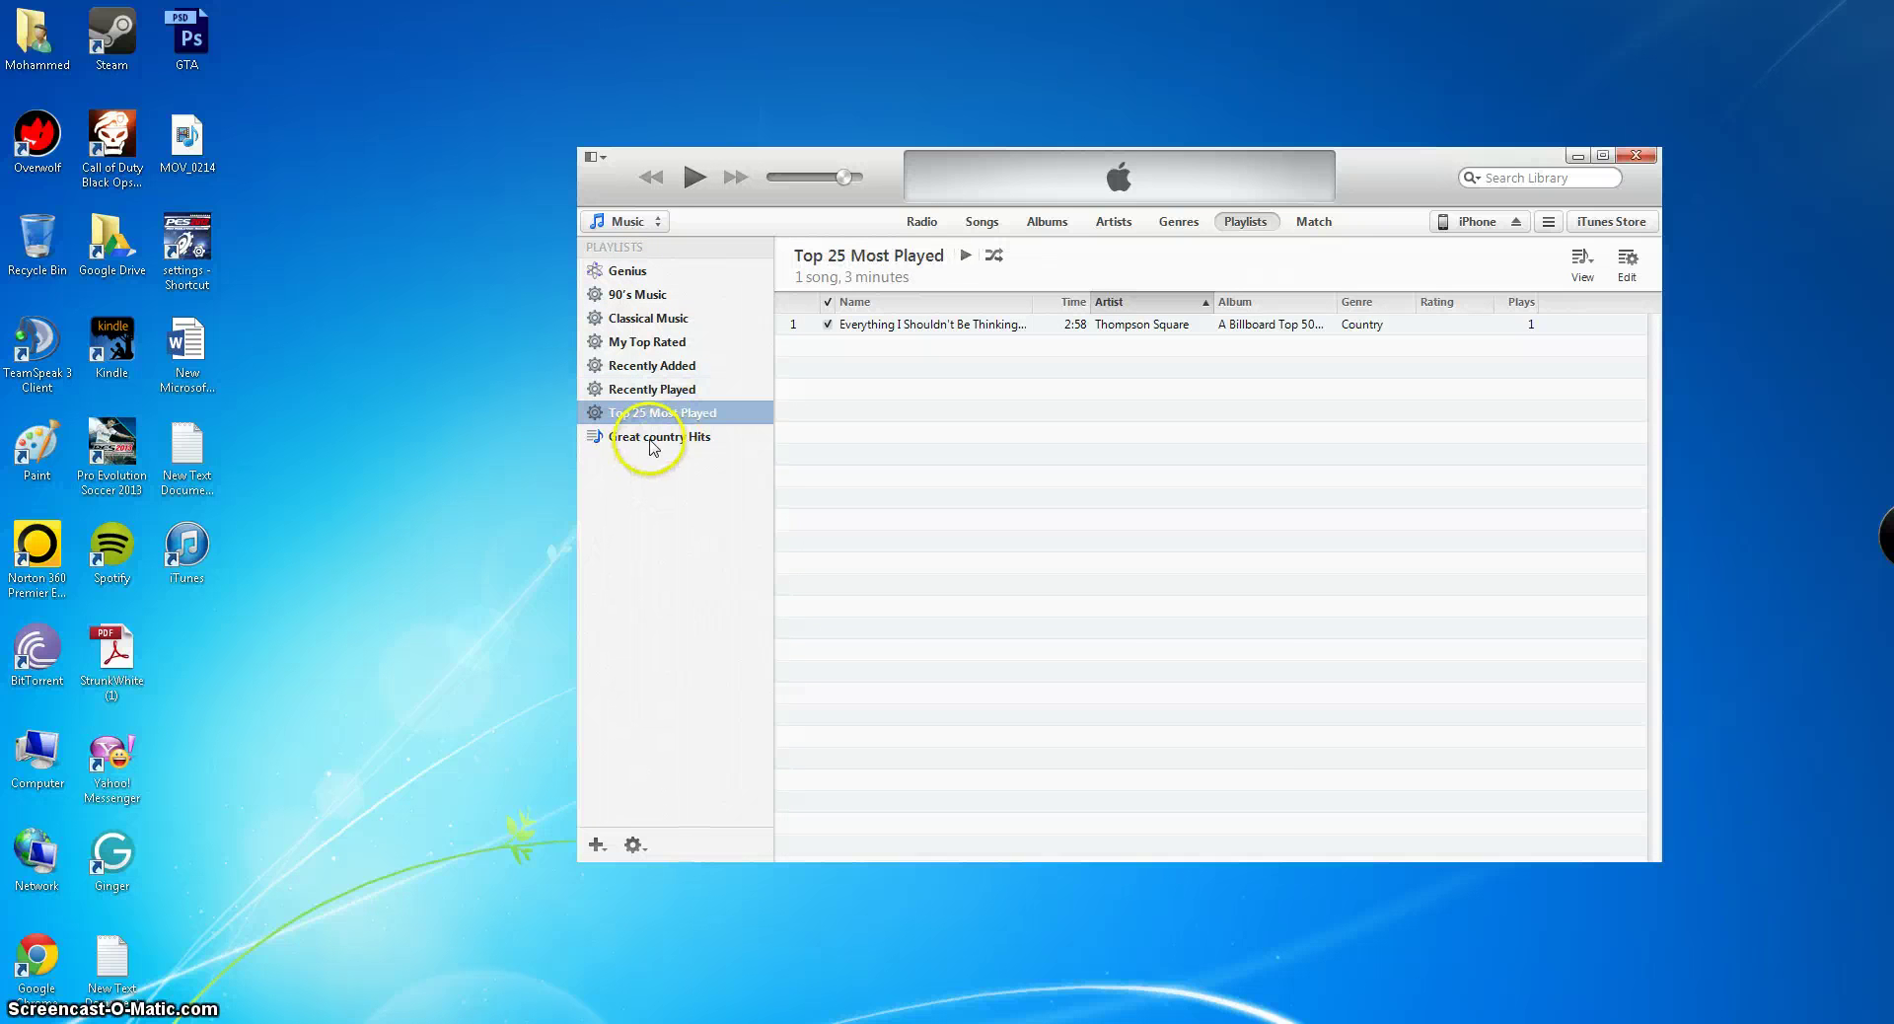
left_click(663, 440)
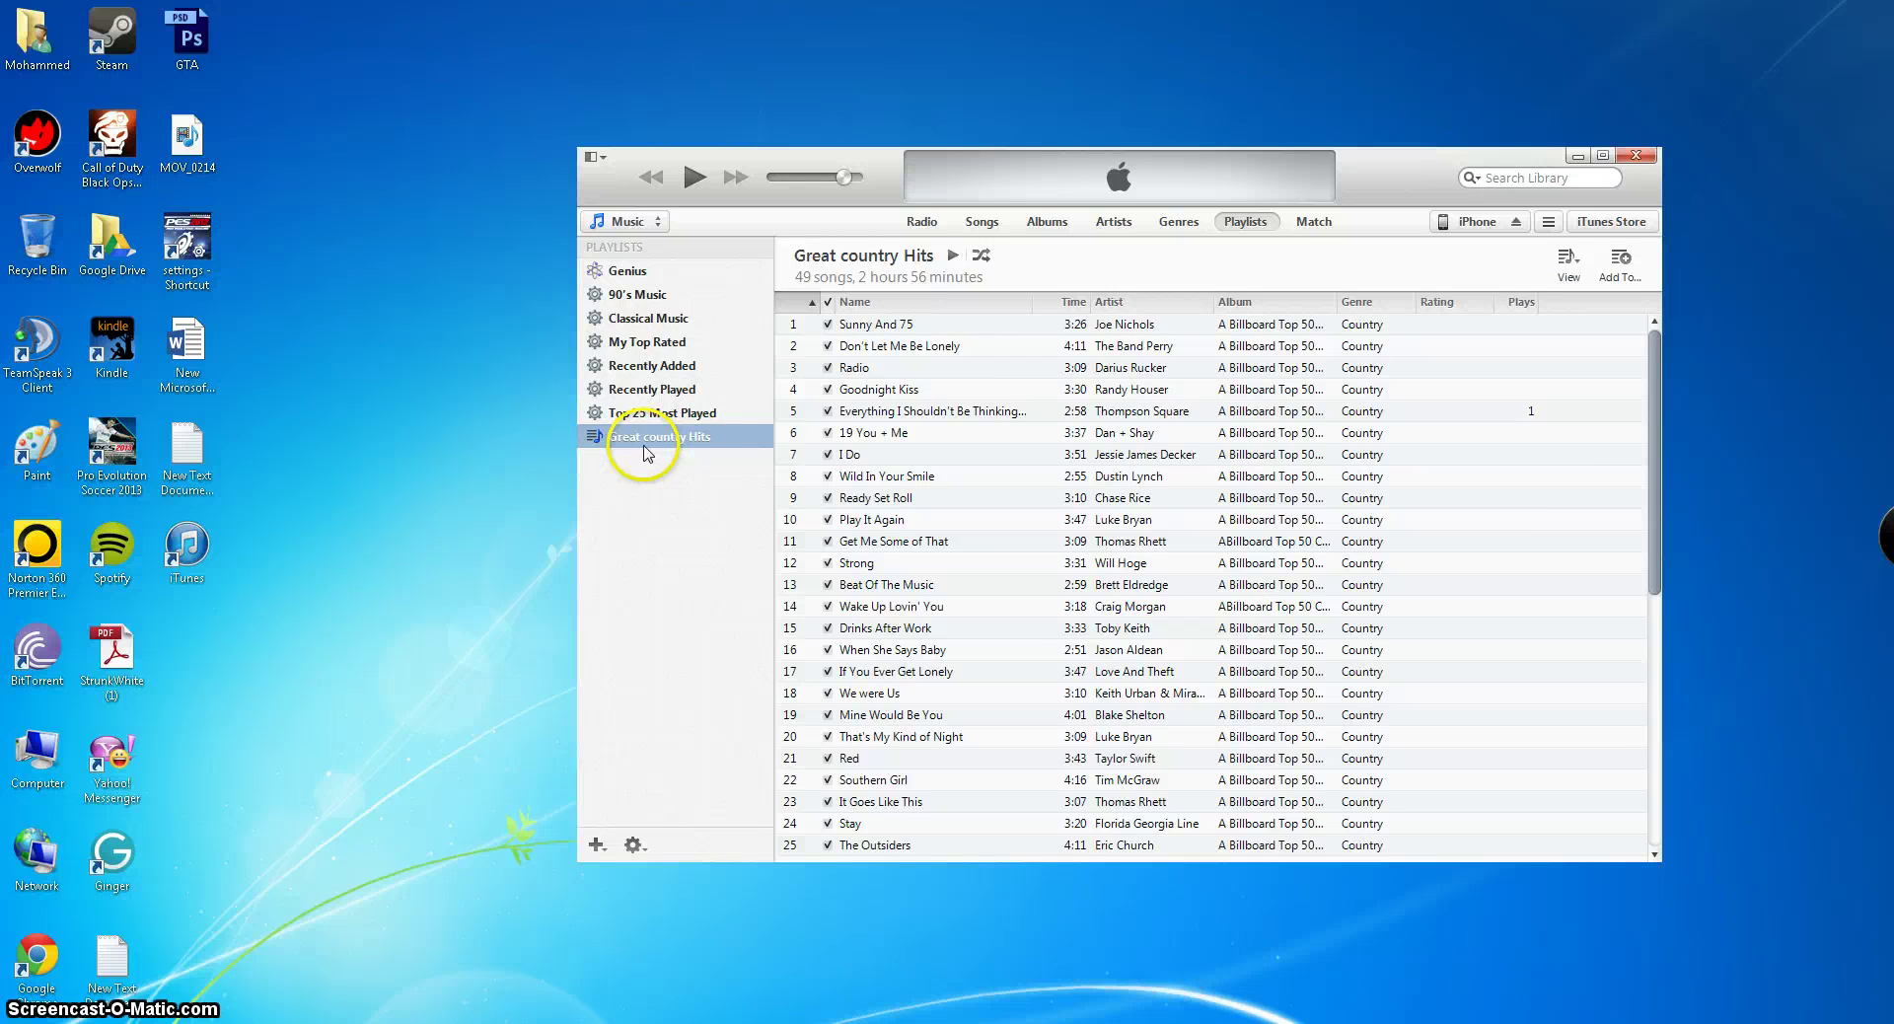
scroll(1194, 490, "down", 5)
scroll(1193, 522, "up", 5)
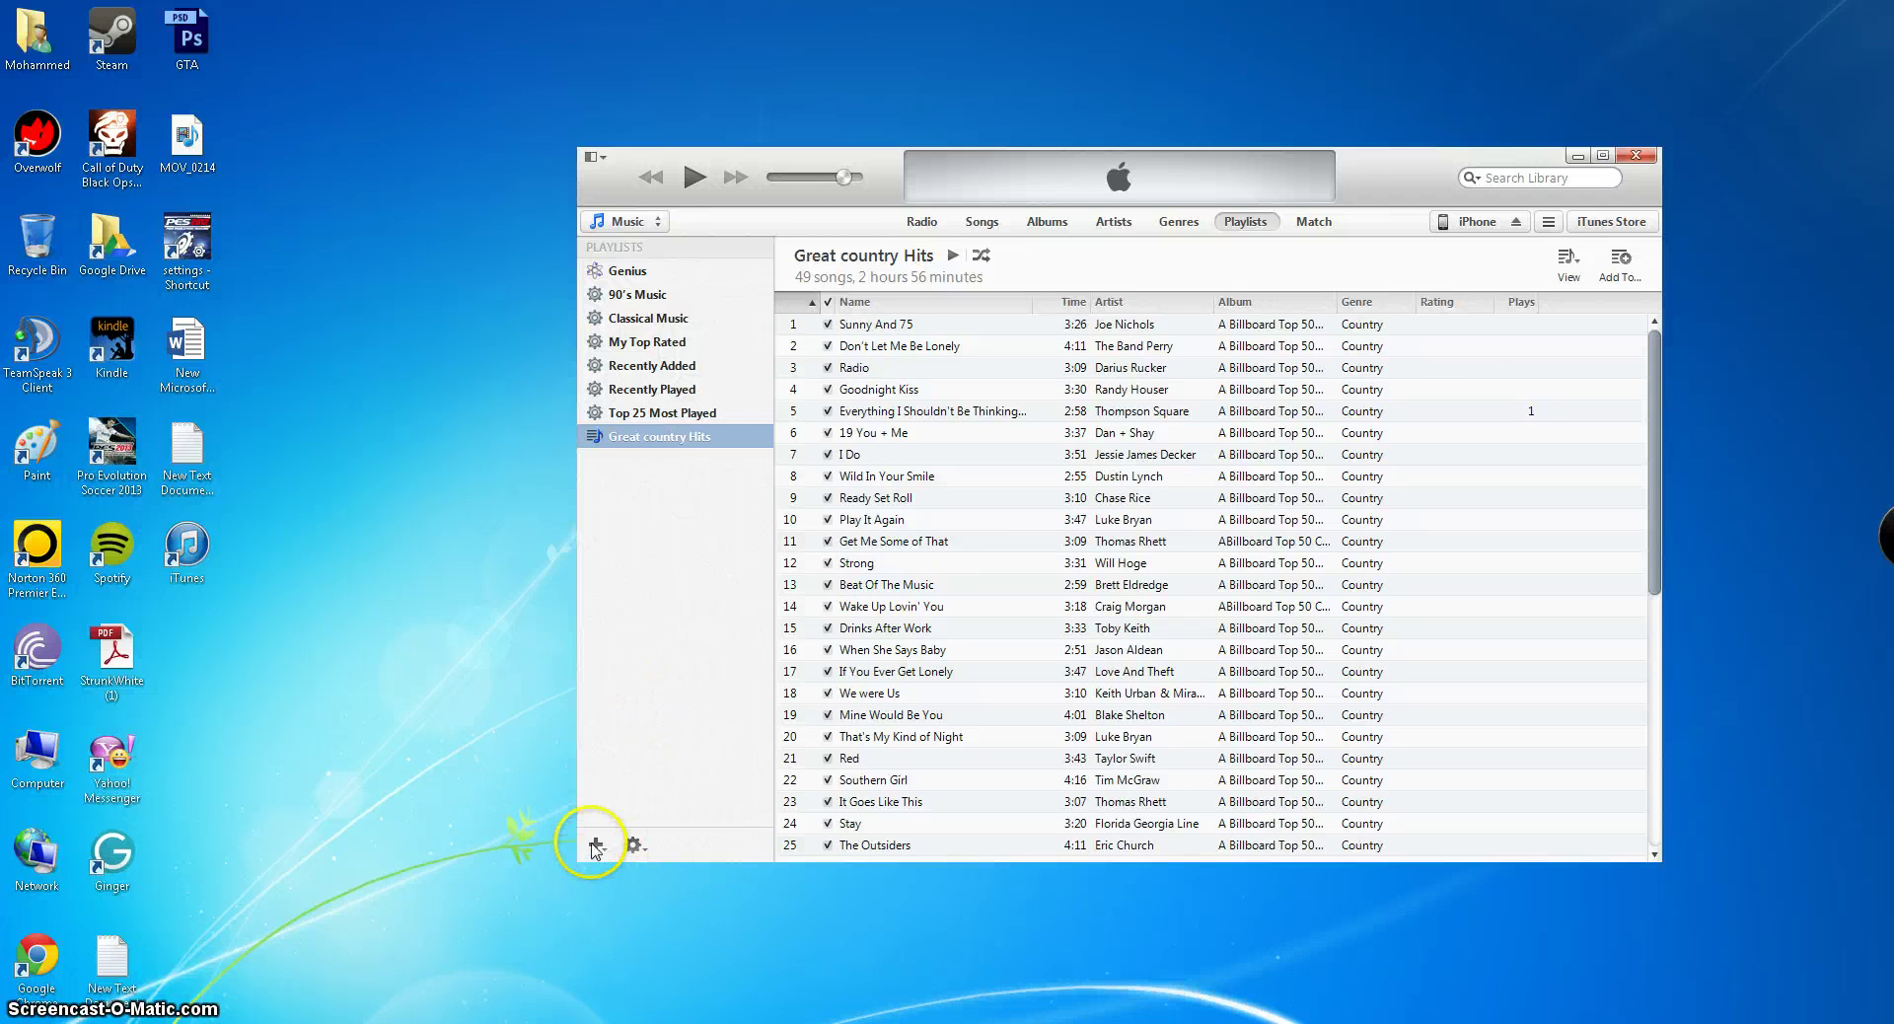
- Create a new empty playlist named 'test' from the + menu
right_click(657, 539)
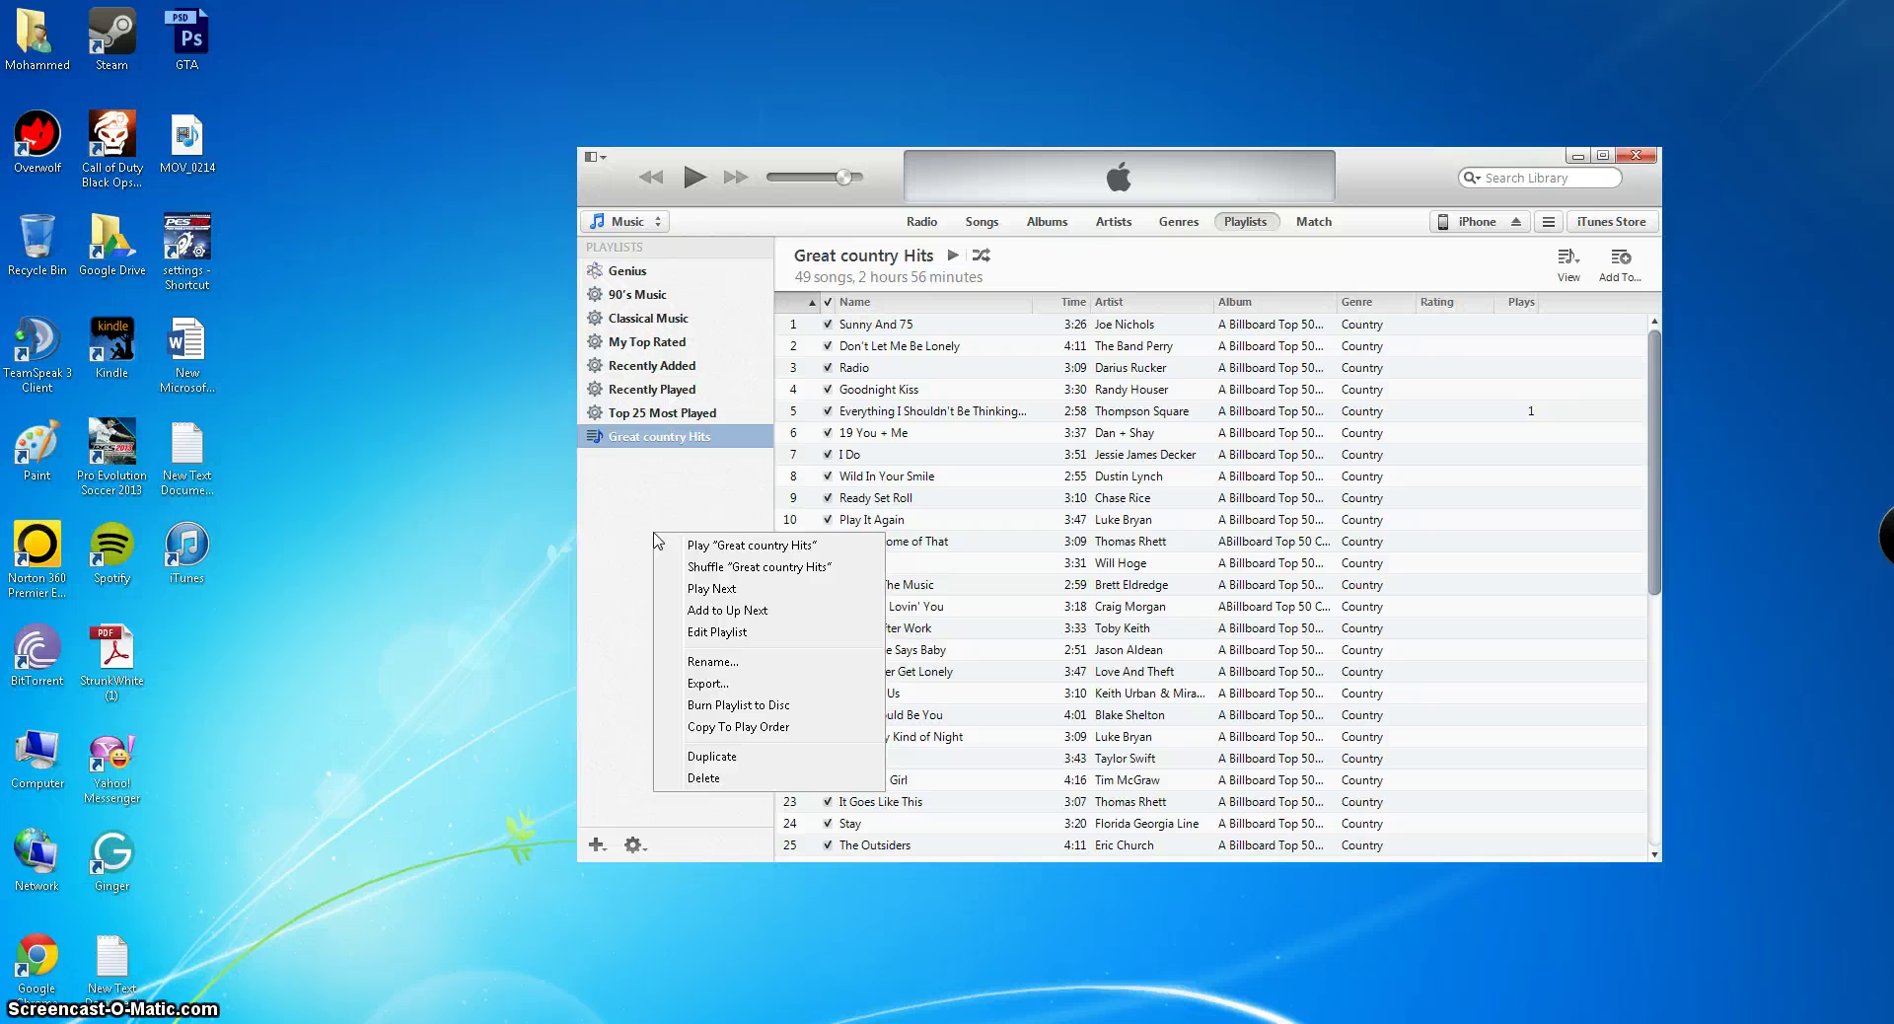
left_click(639, 501)
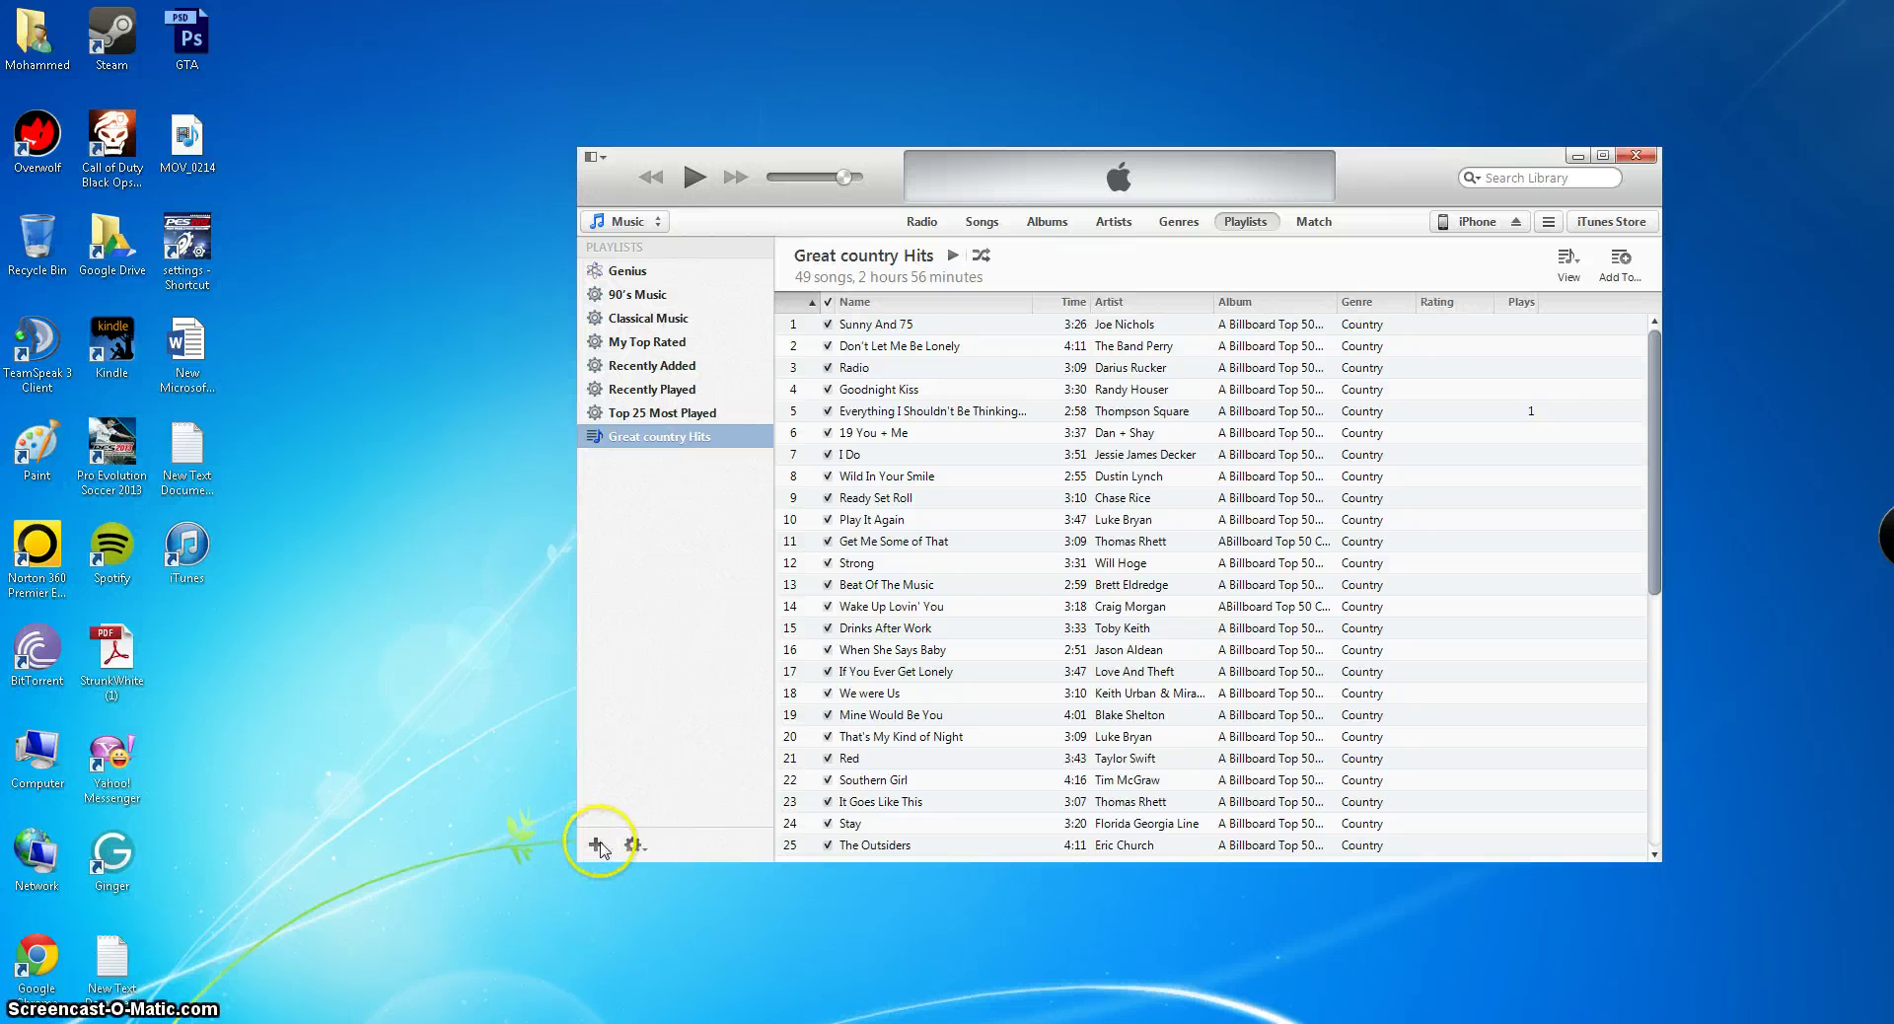
left_click(594, 846)
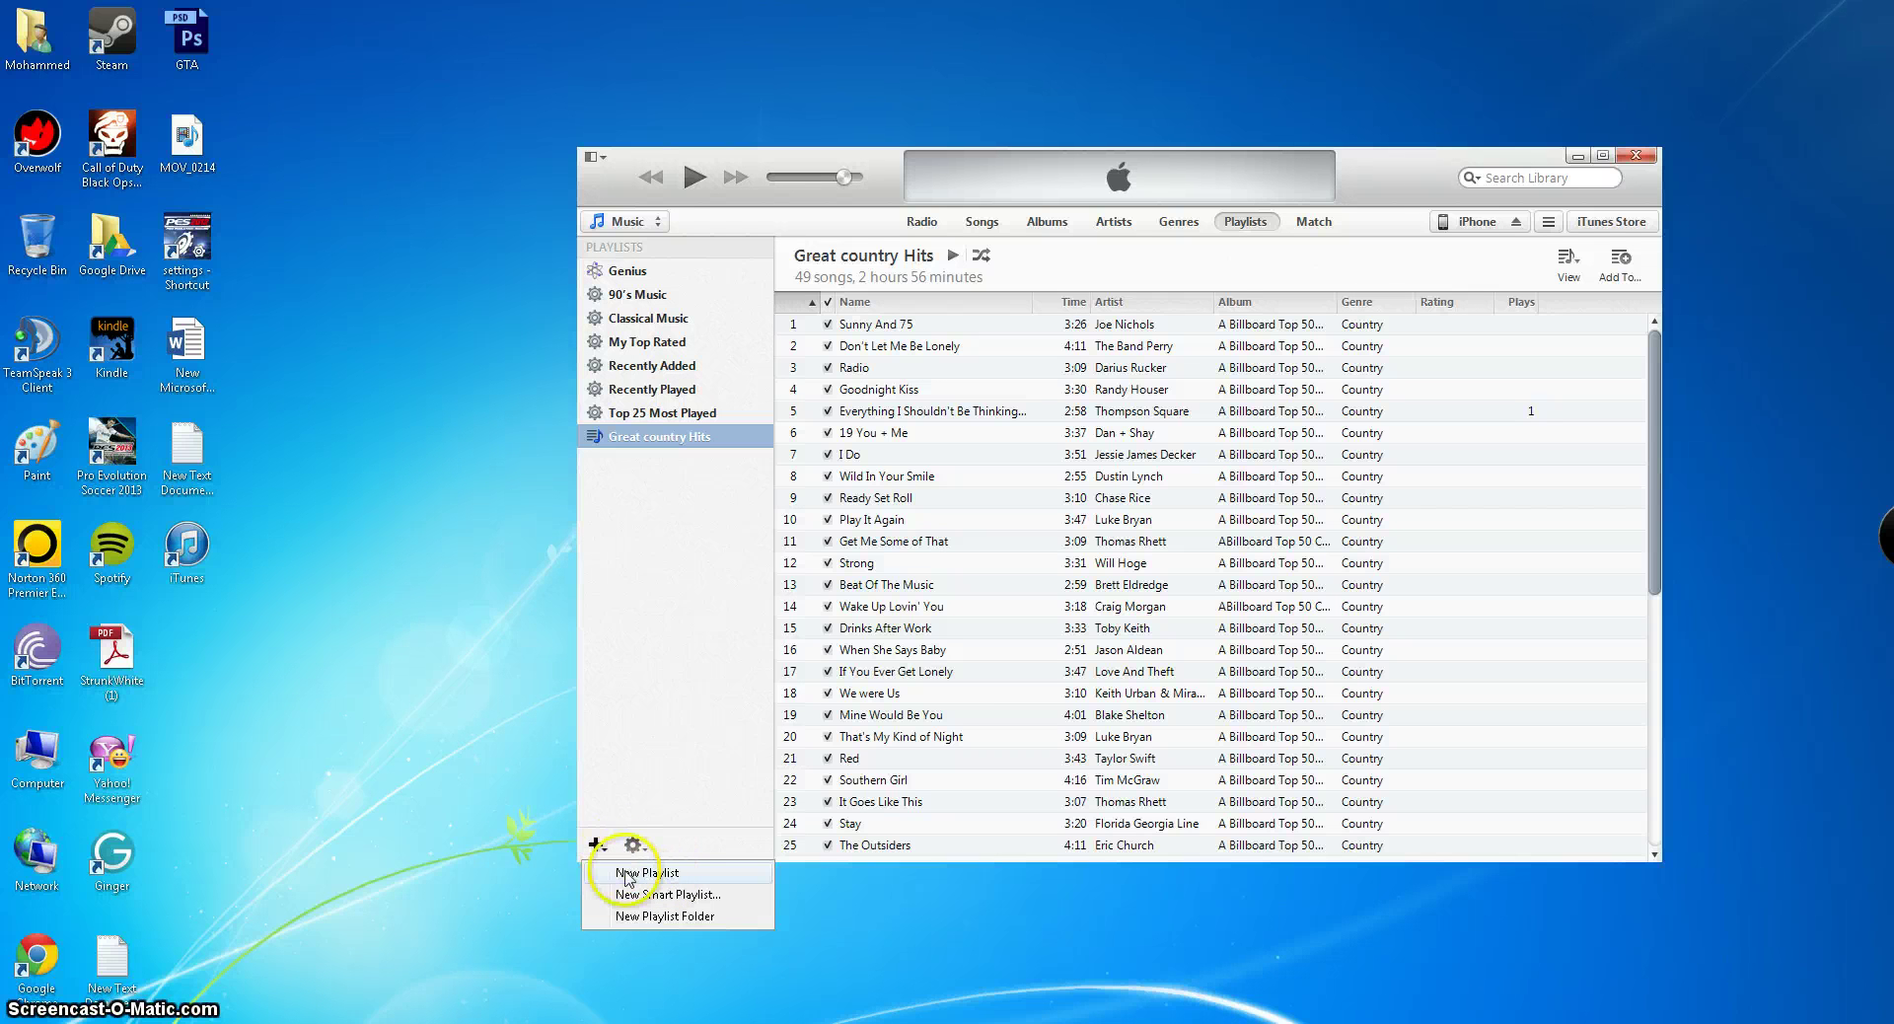
left_click(679, 874)
type("test")
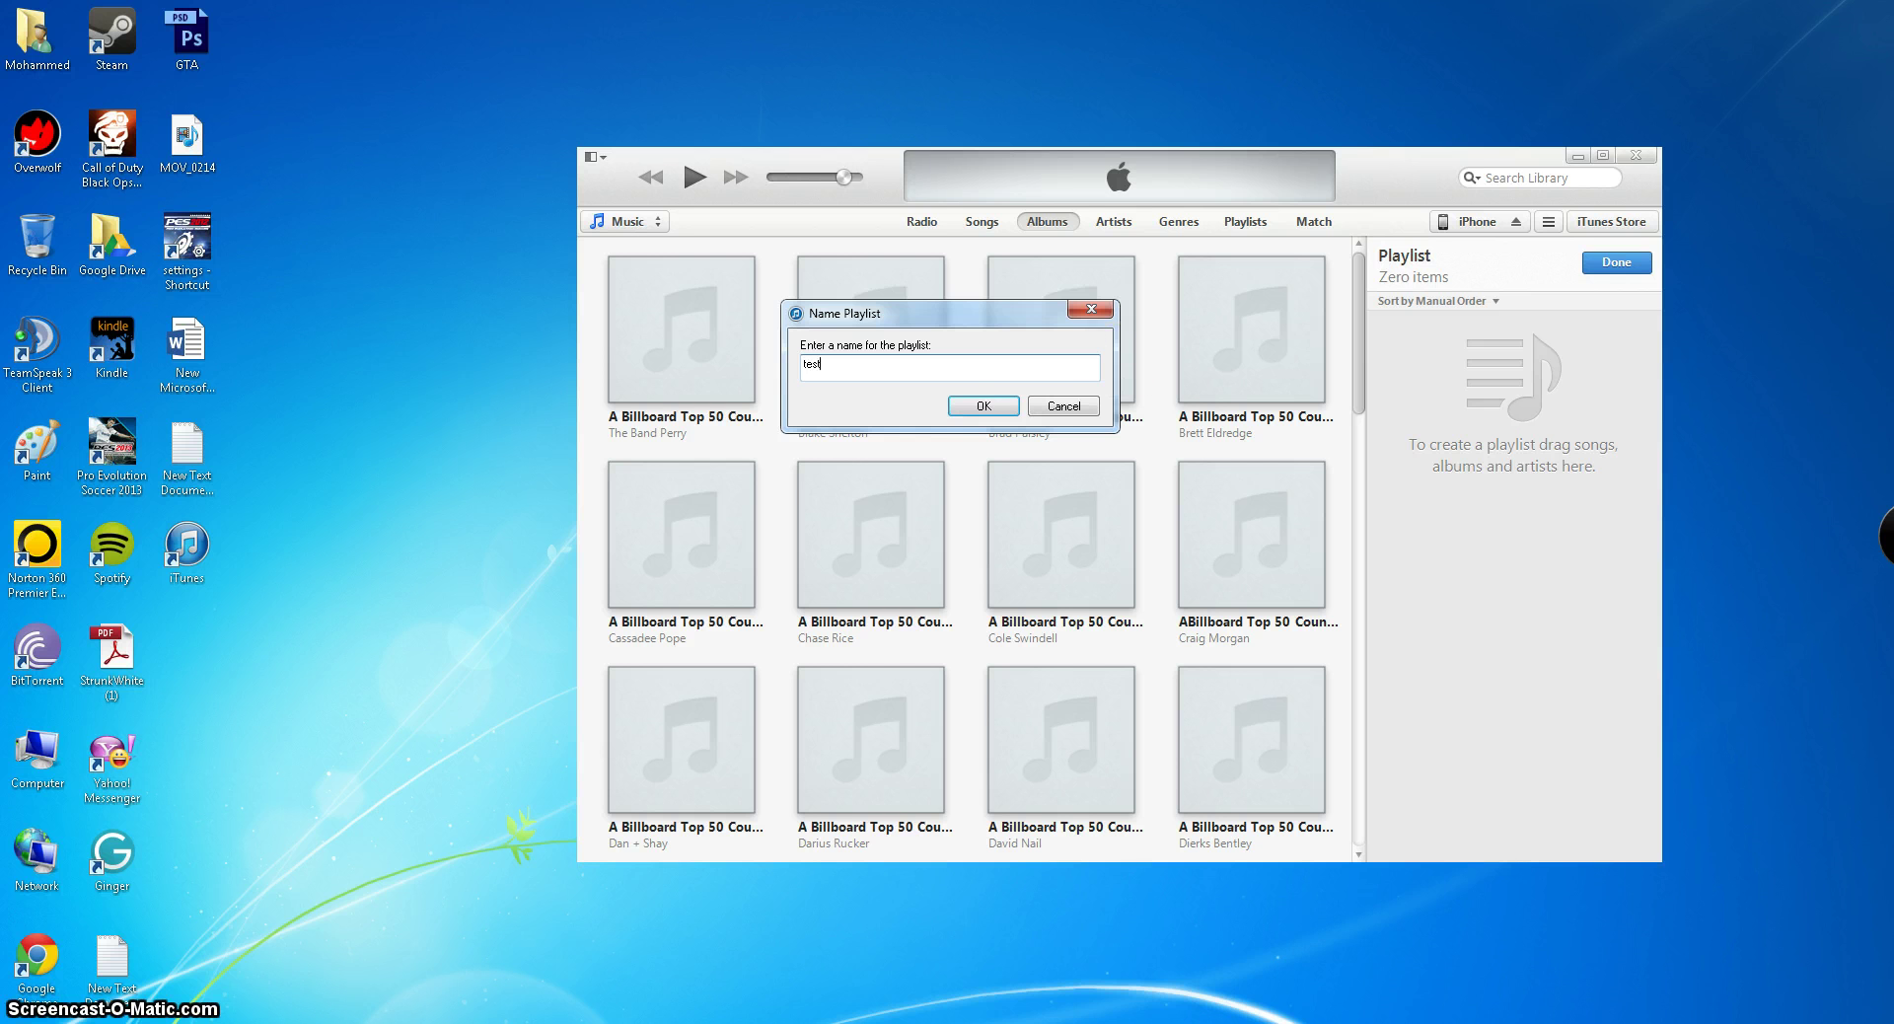
left_click(998, 406)
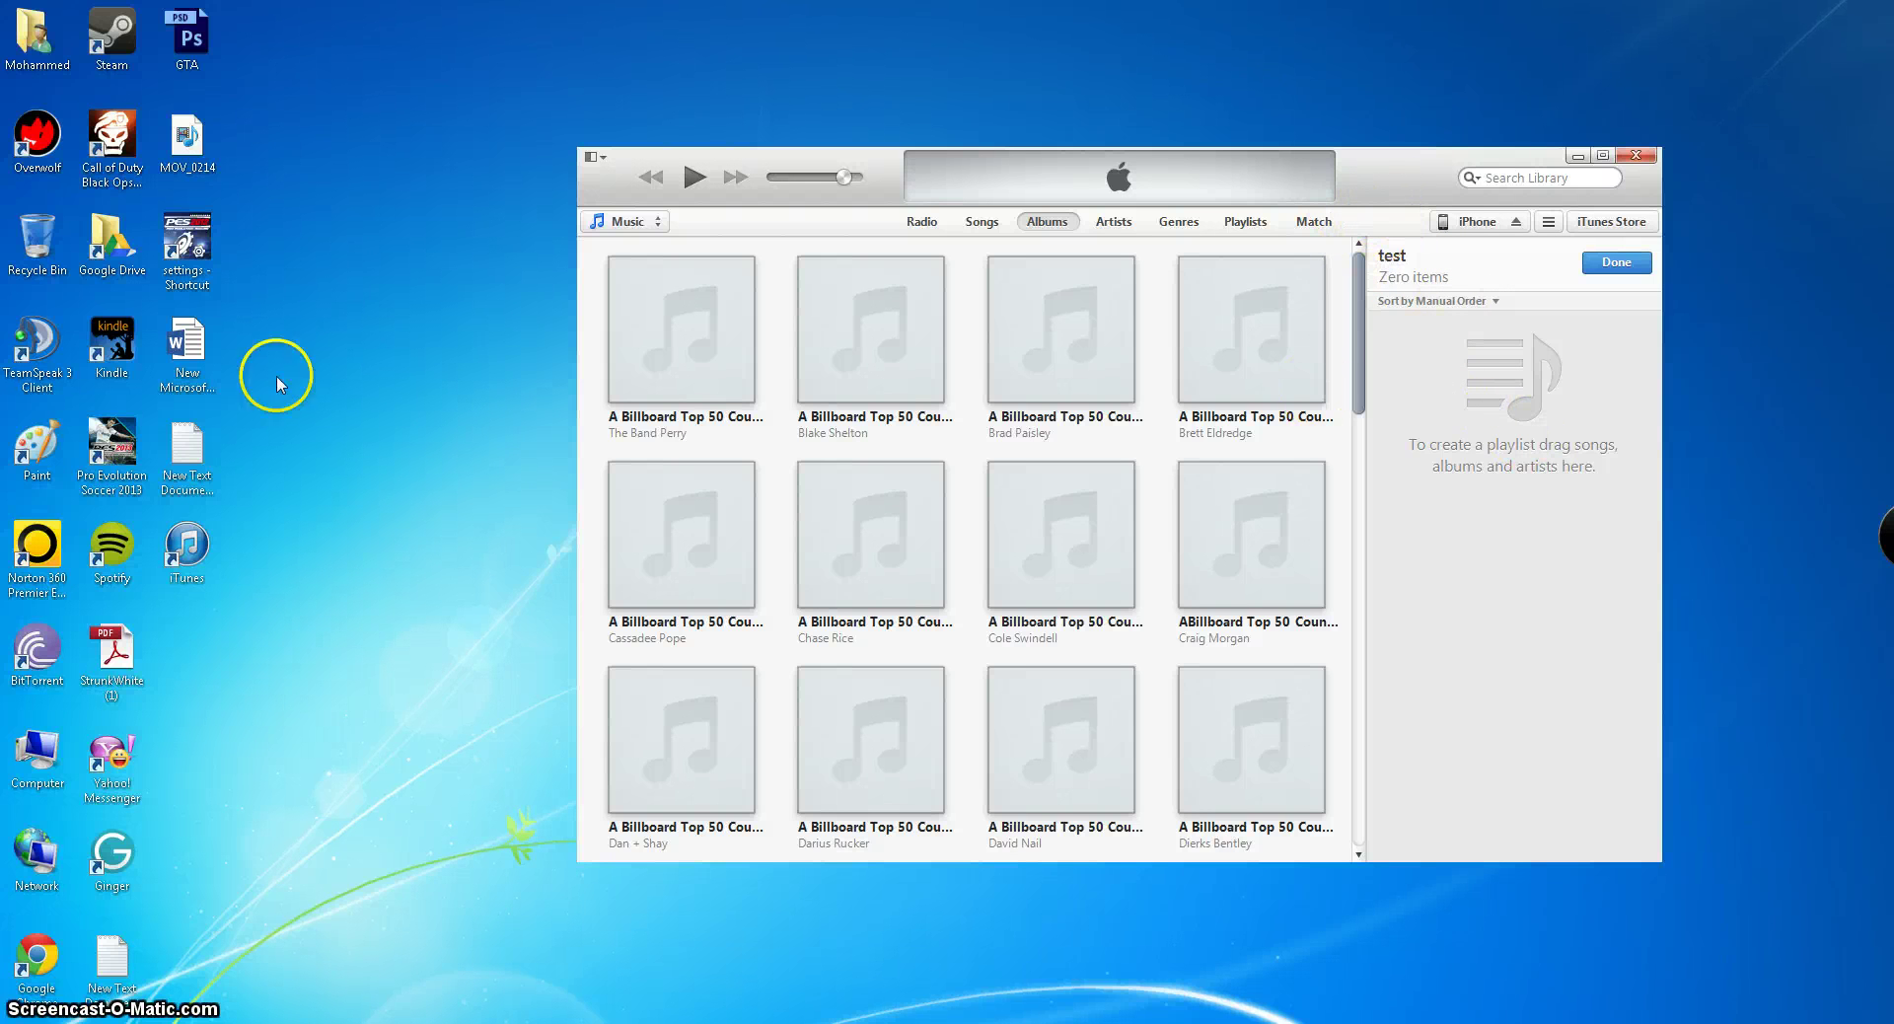
- Open Downloads > Billboard Top 50 Country Songs in Explorer, positioned beside iTunes
double_click(28, 42)
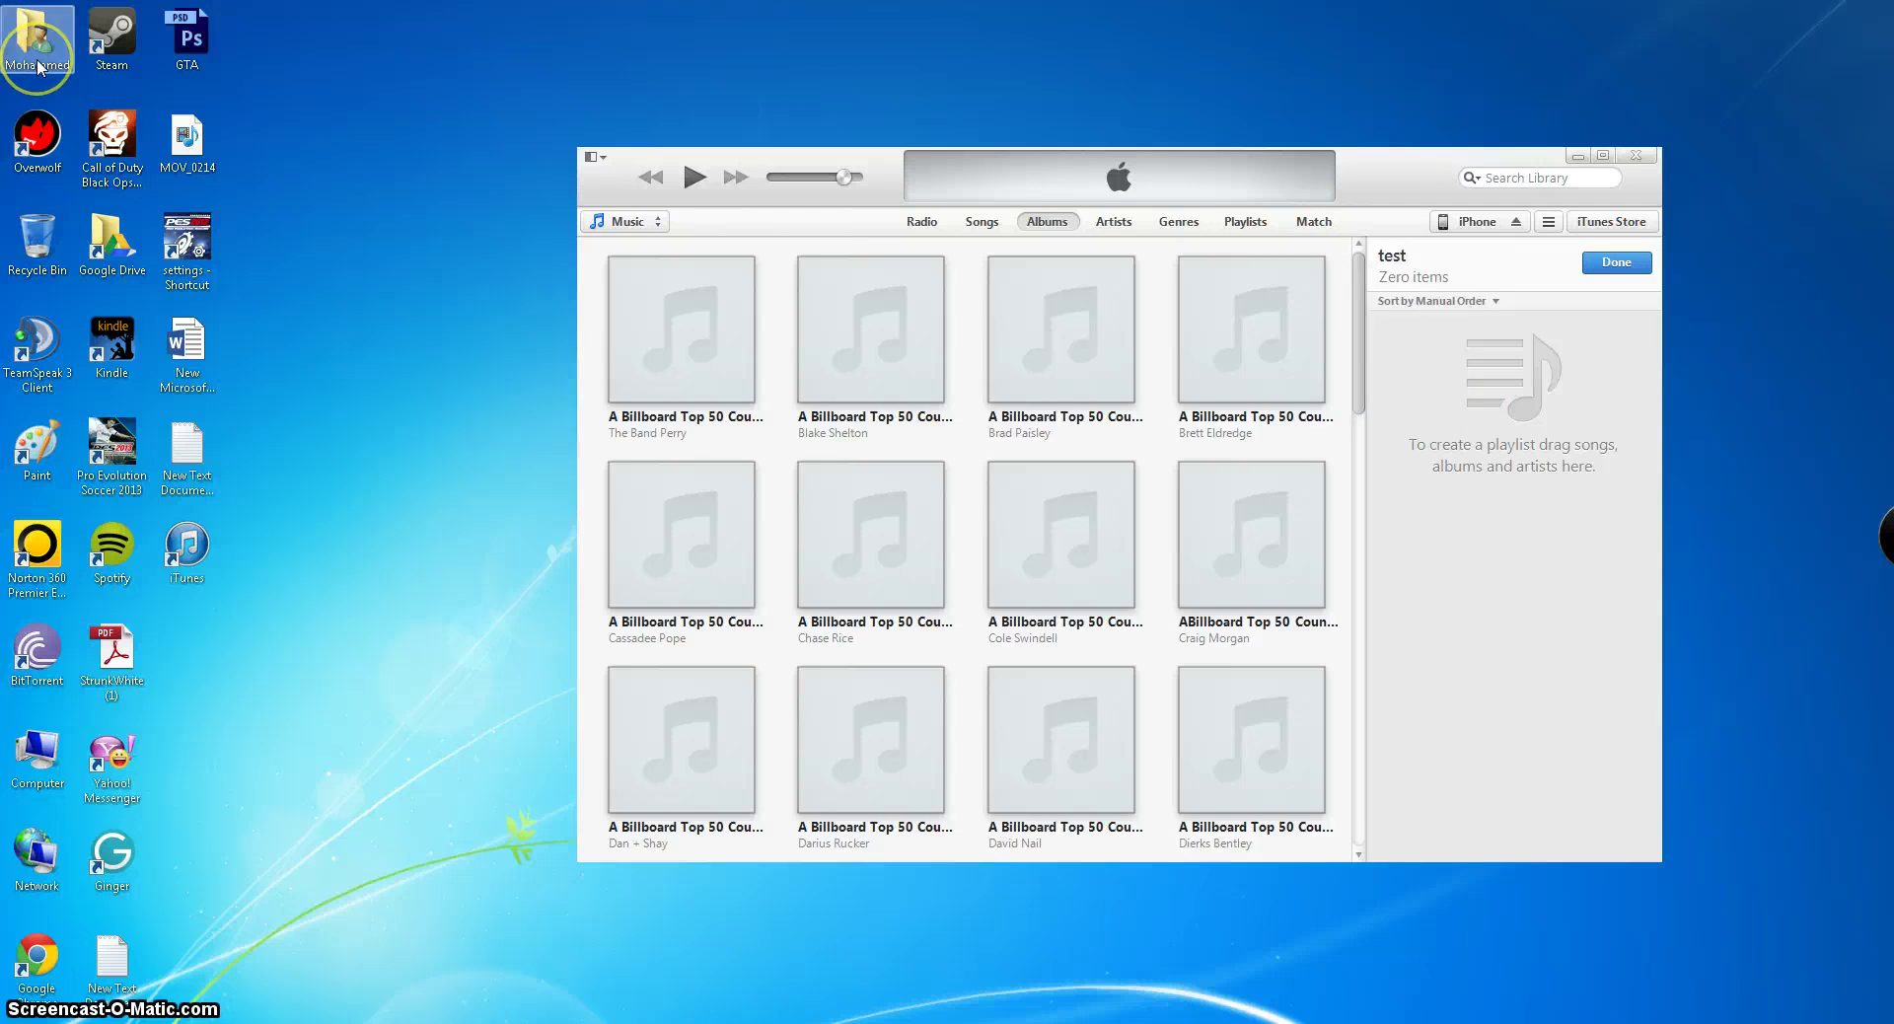
double_click(864, 527)
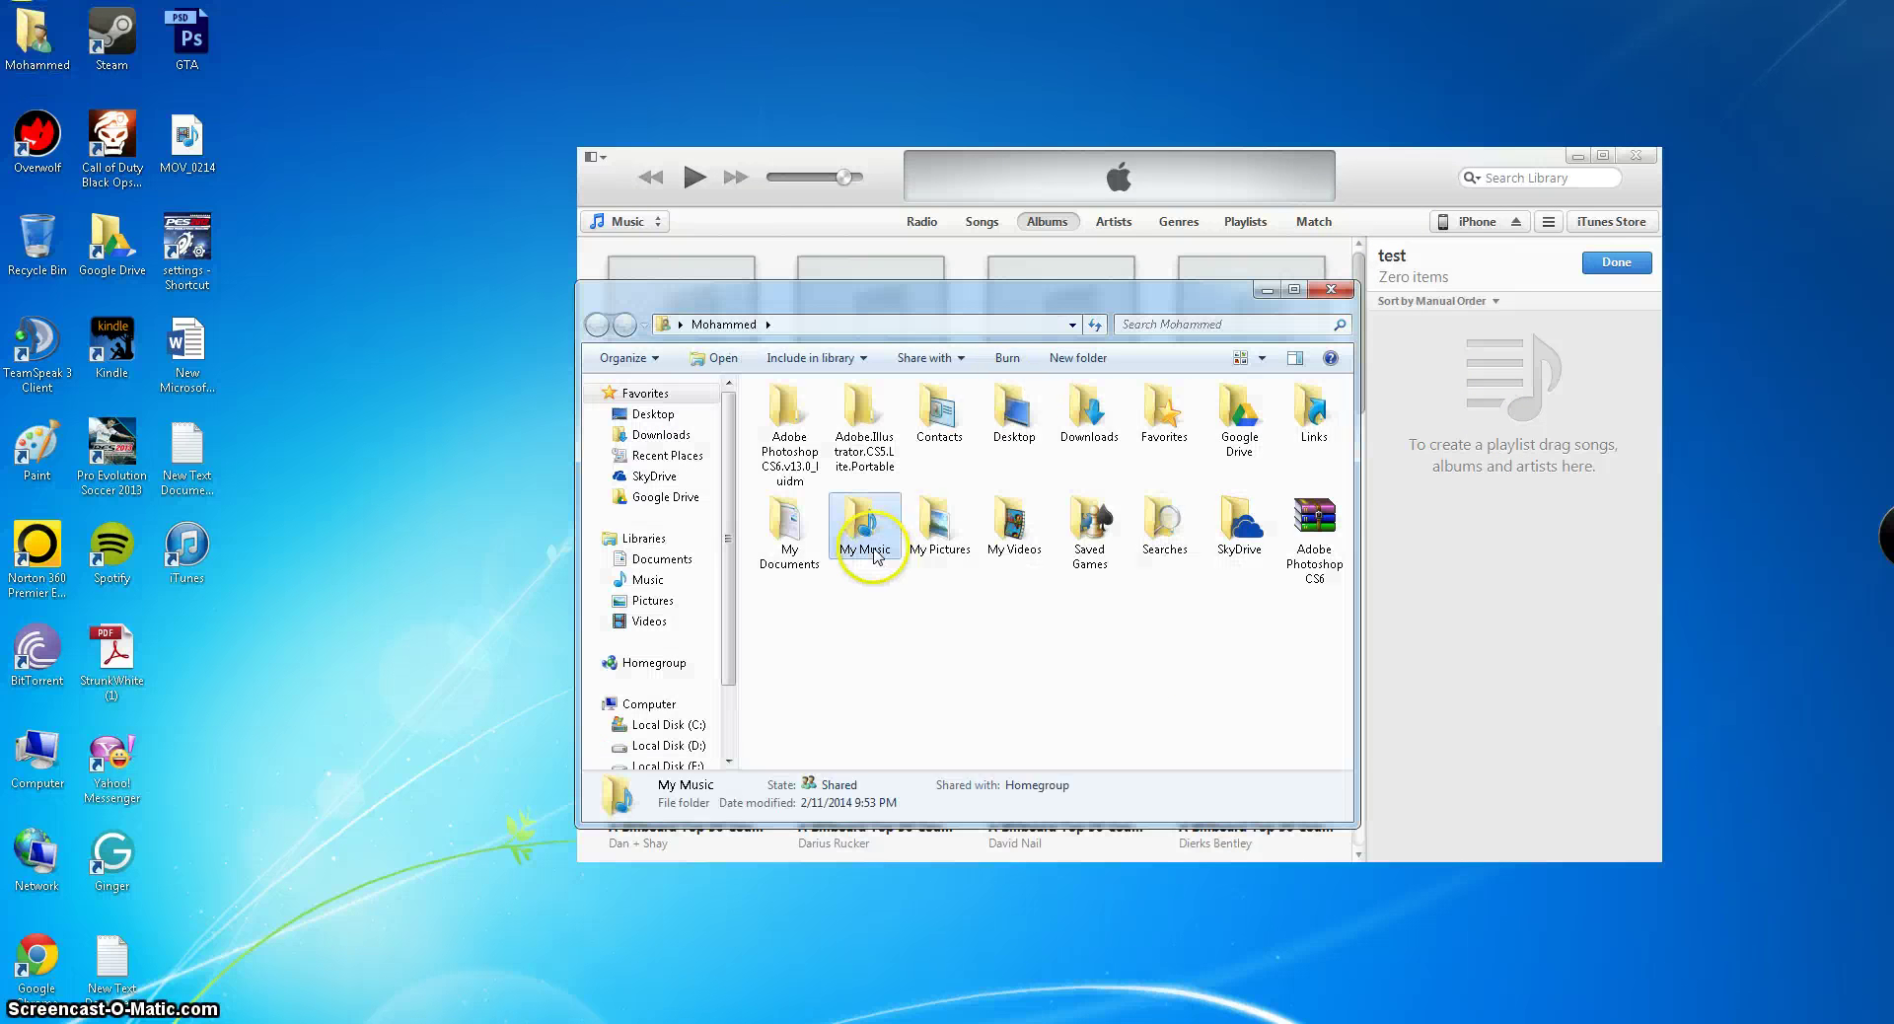
left_click(596, 325)
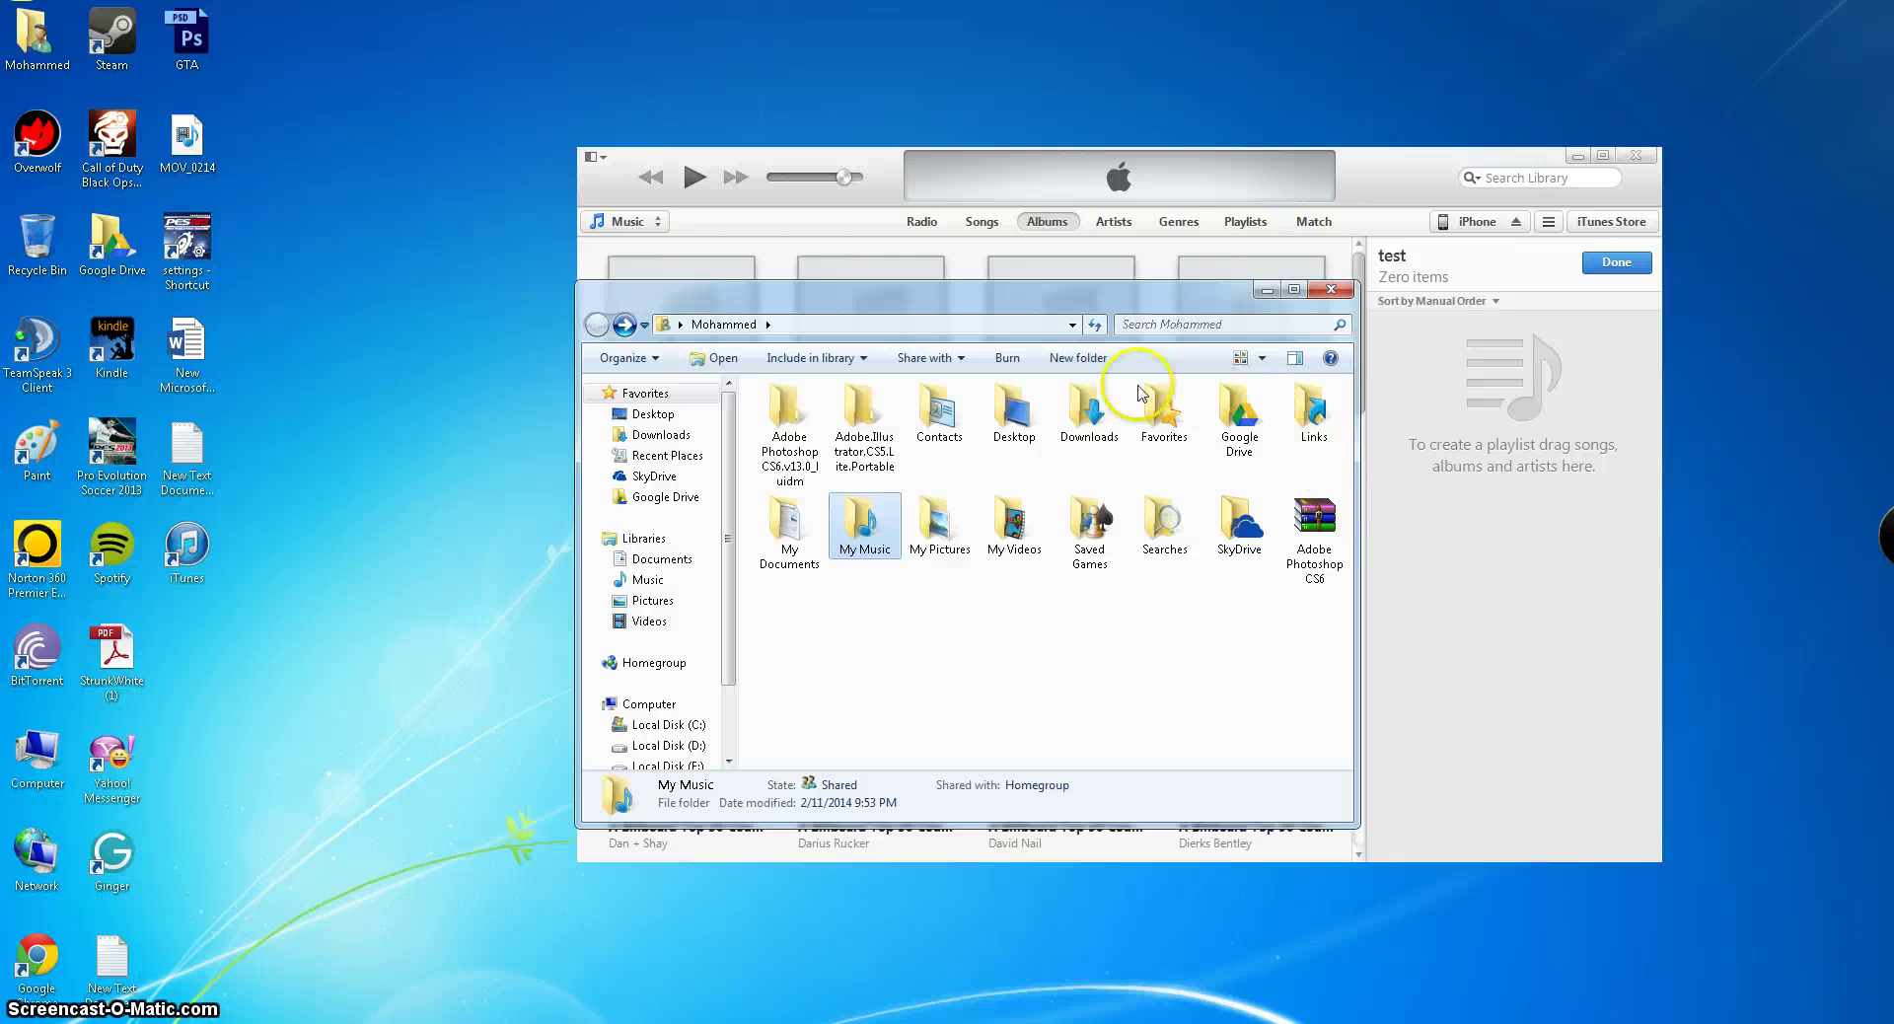
left_click(1096, 395)
double_click(1096, 395)
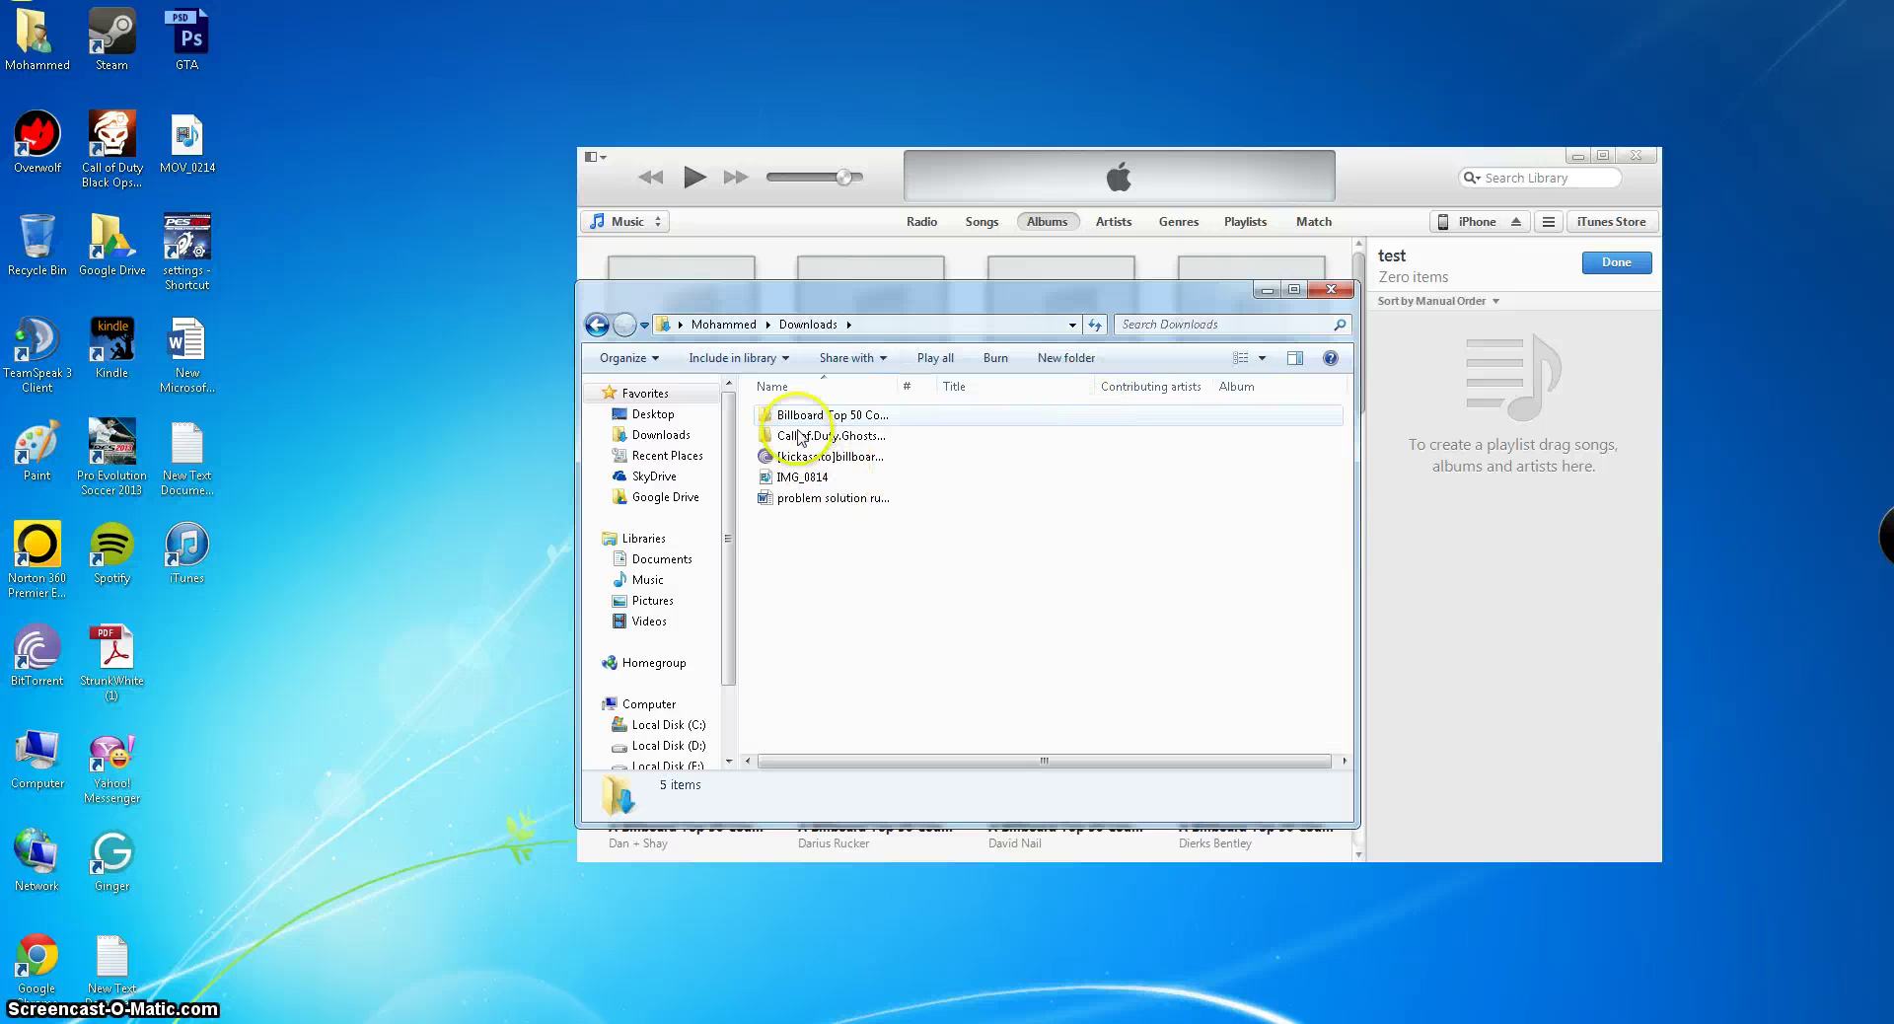
double_click(834, 415)
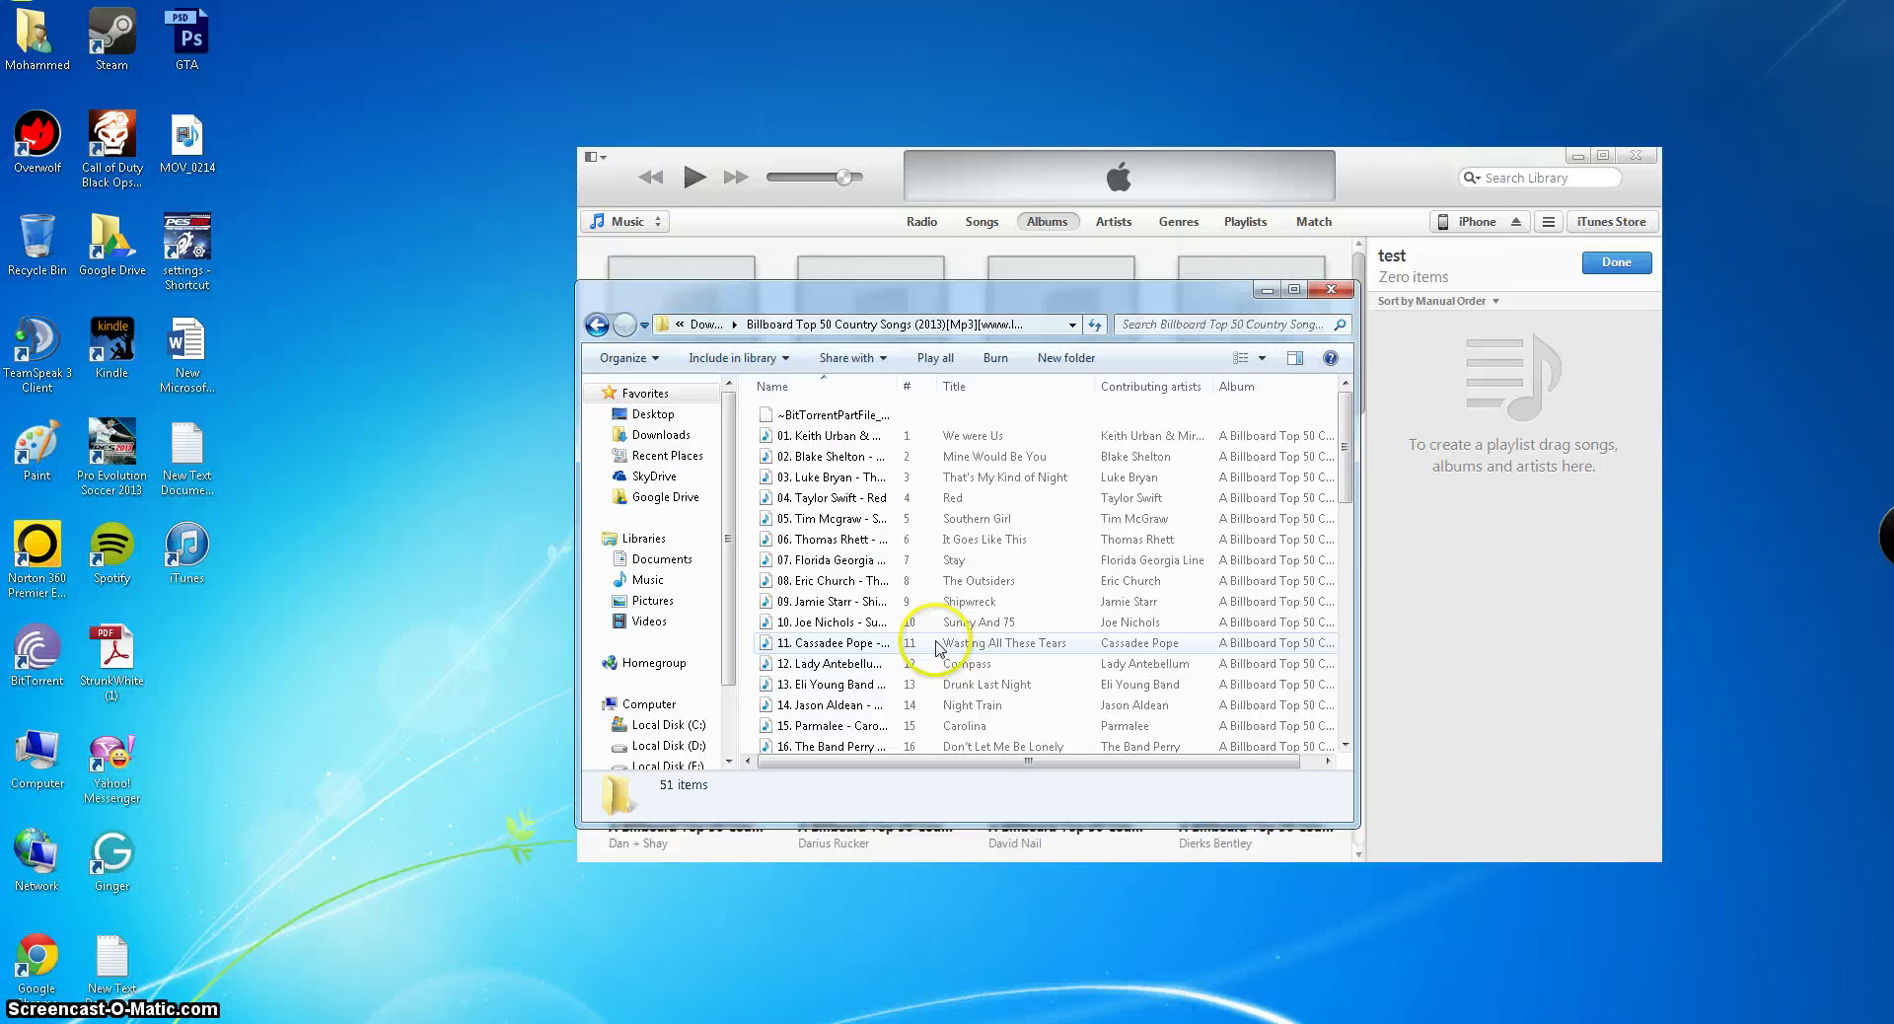
scroll(932, 641, "down", 8)
left_click_drag(921, 289, 694, 295)
- Drag I Hold On and Helluva Life into the test playlist, then minimize Explorer
left_click(636, 521)
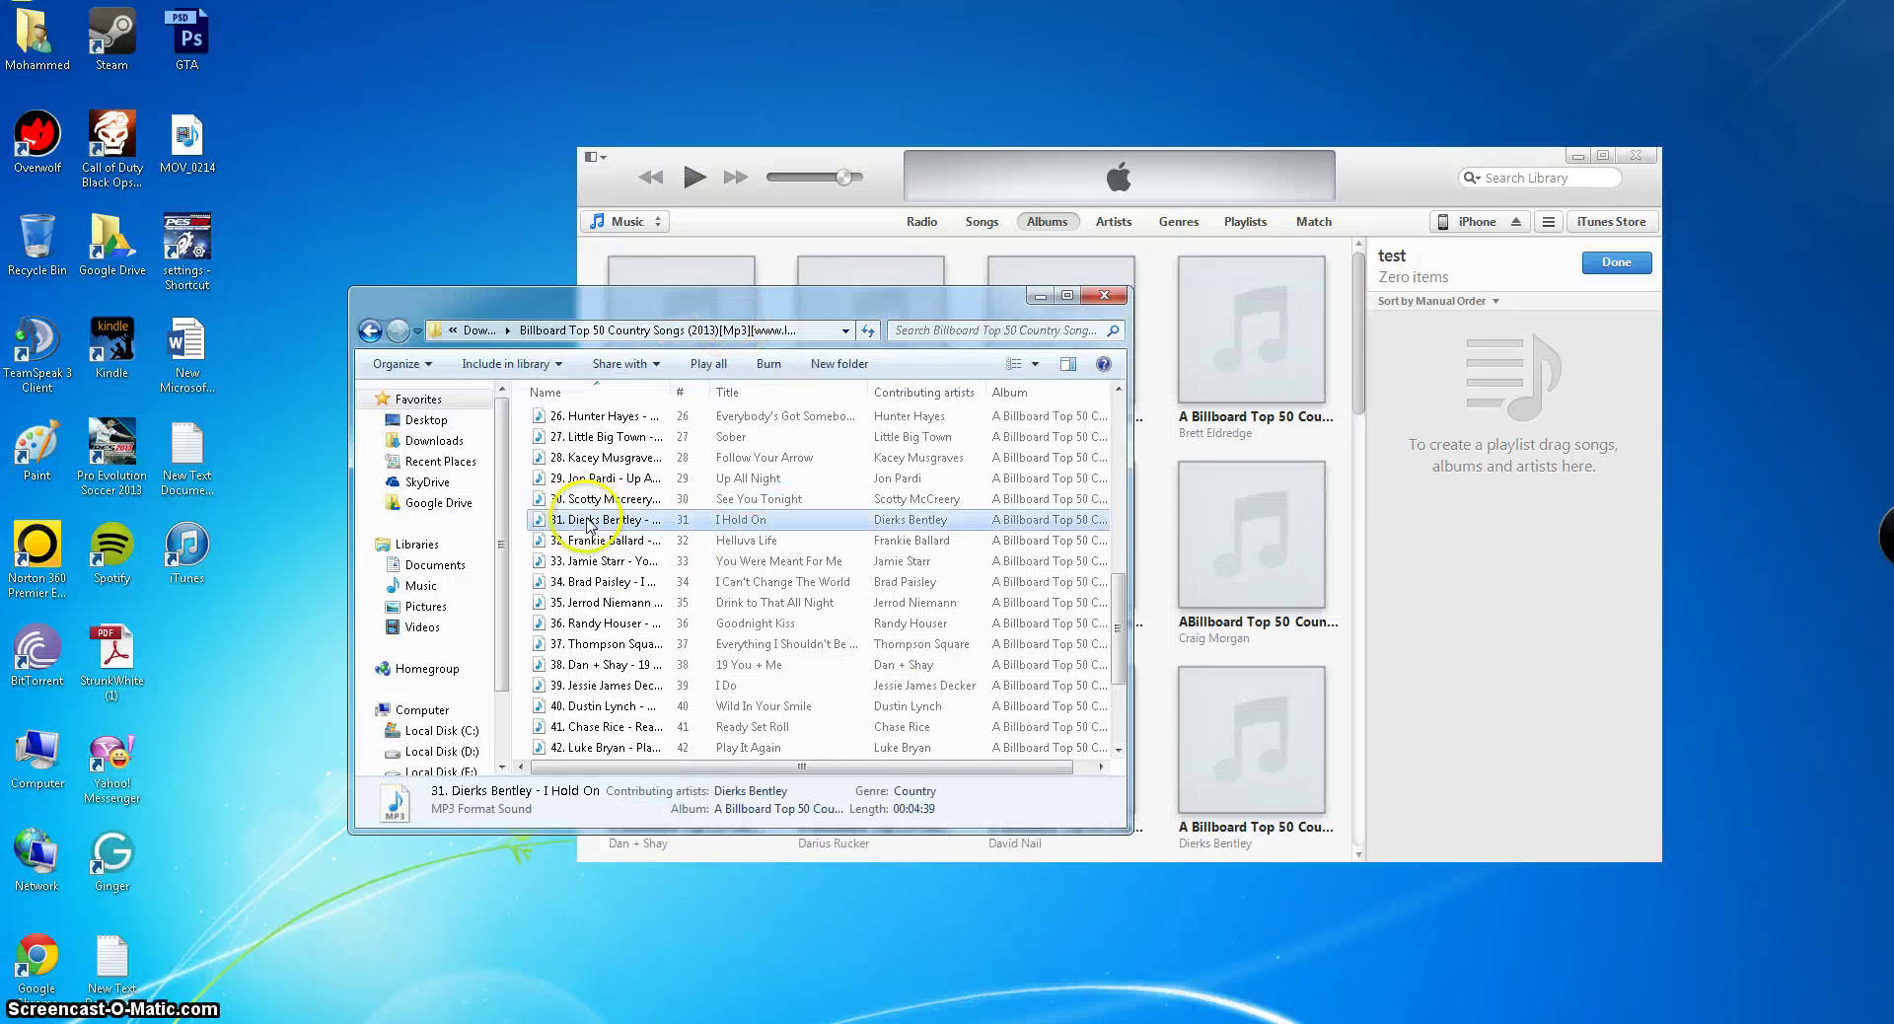
left_click(592, 540, "ctrl")
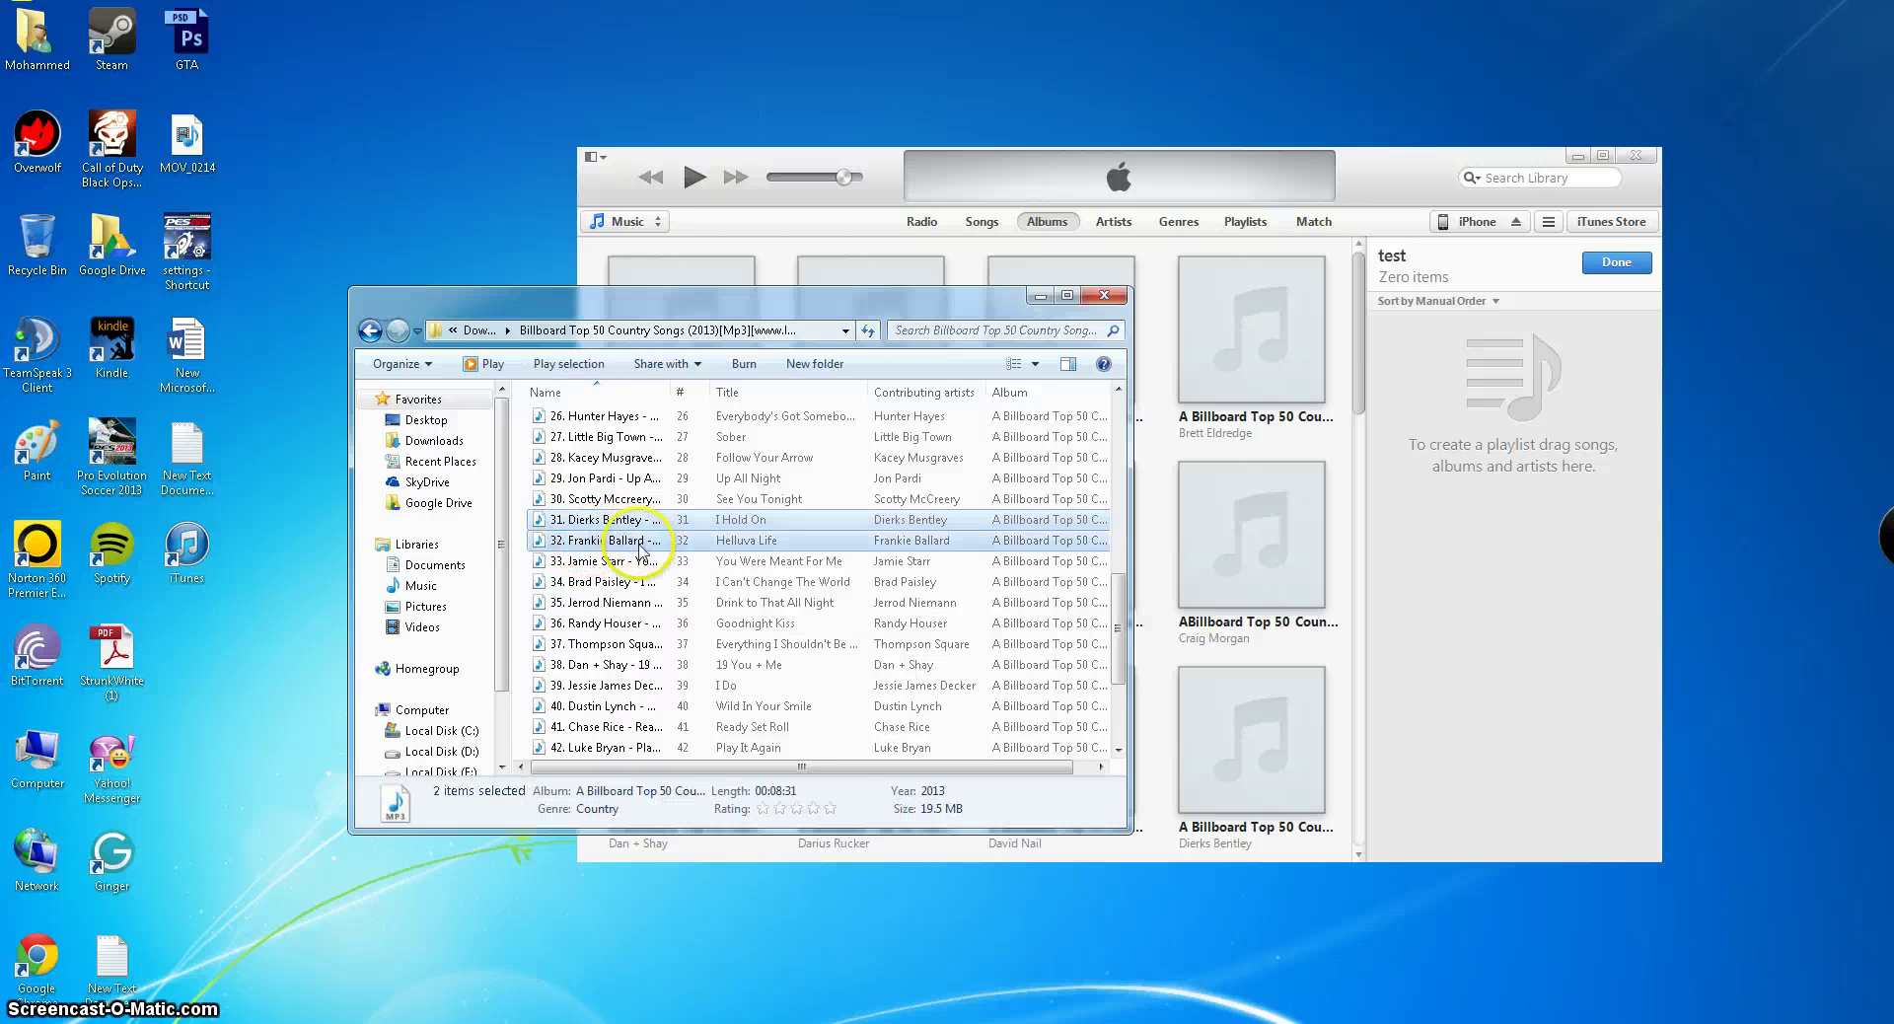
scroll(592, 599, "up", 9)
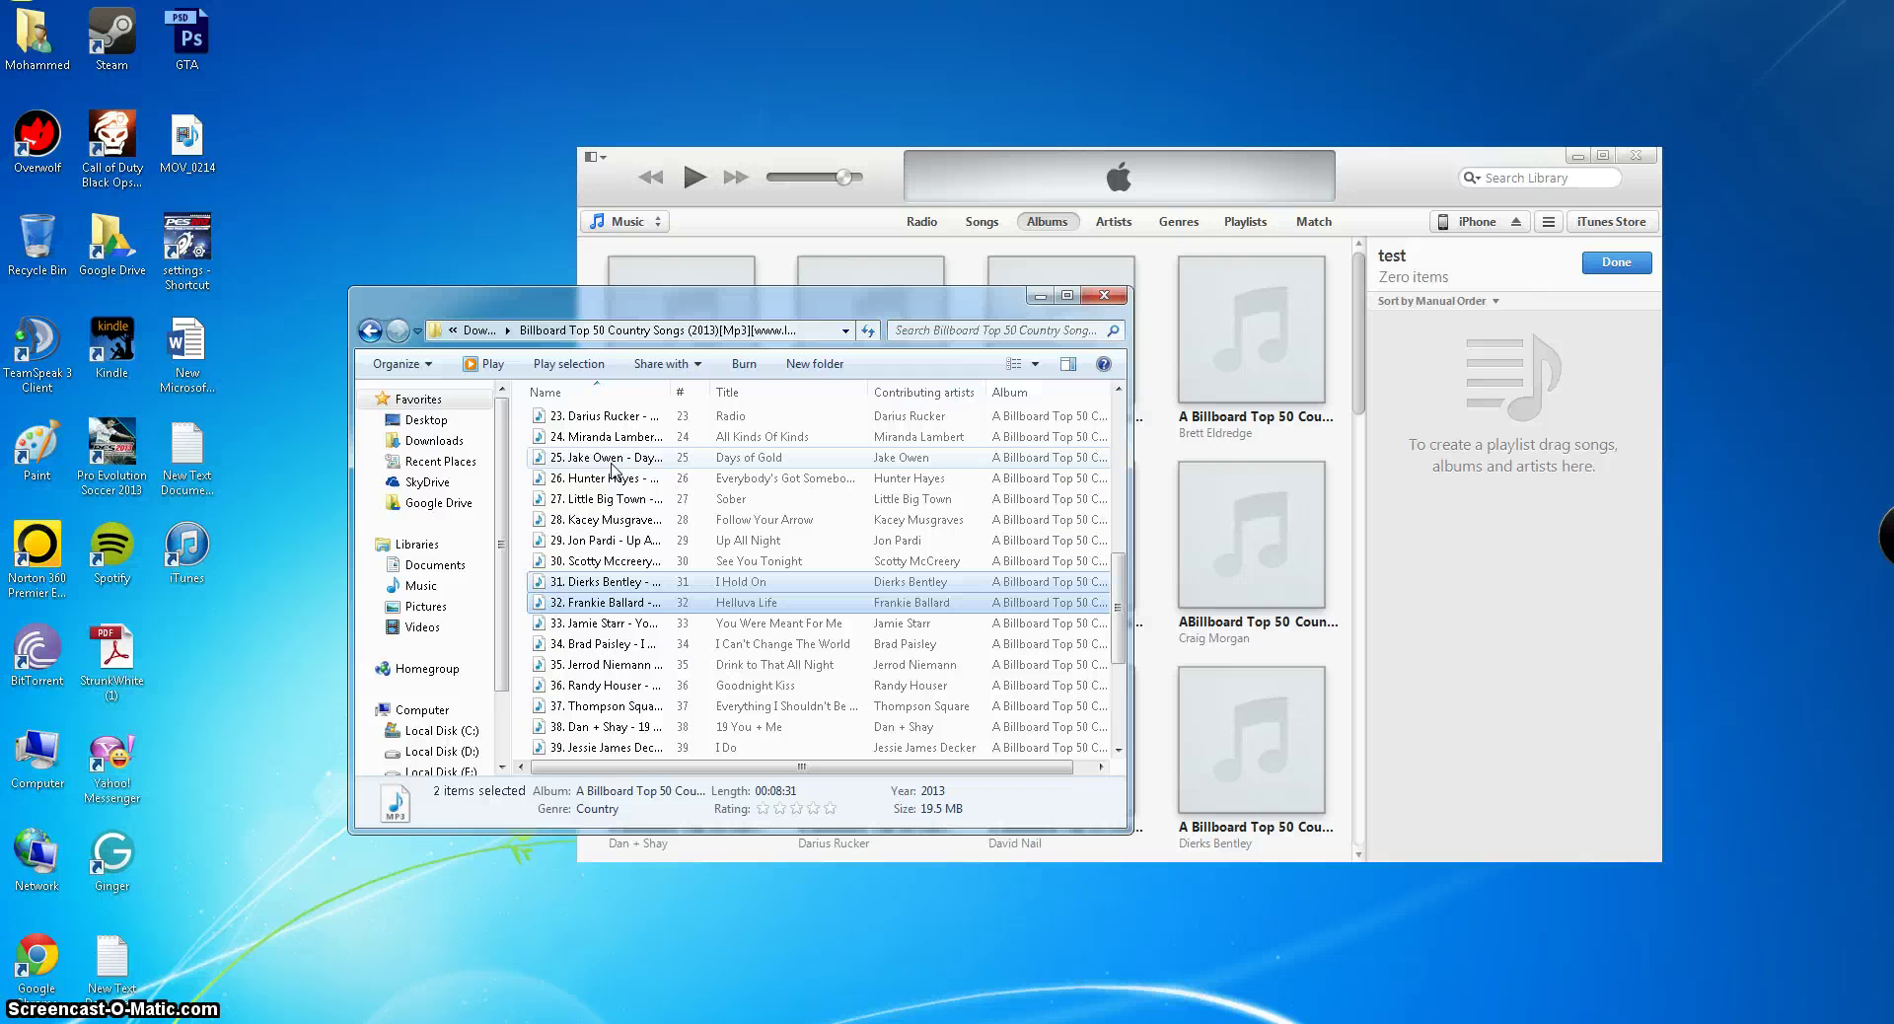
left_click_drag(616, 589, 667, 636)
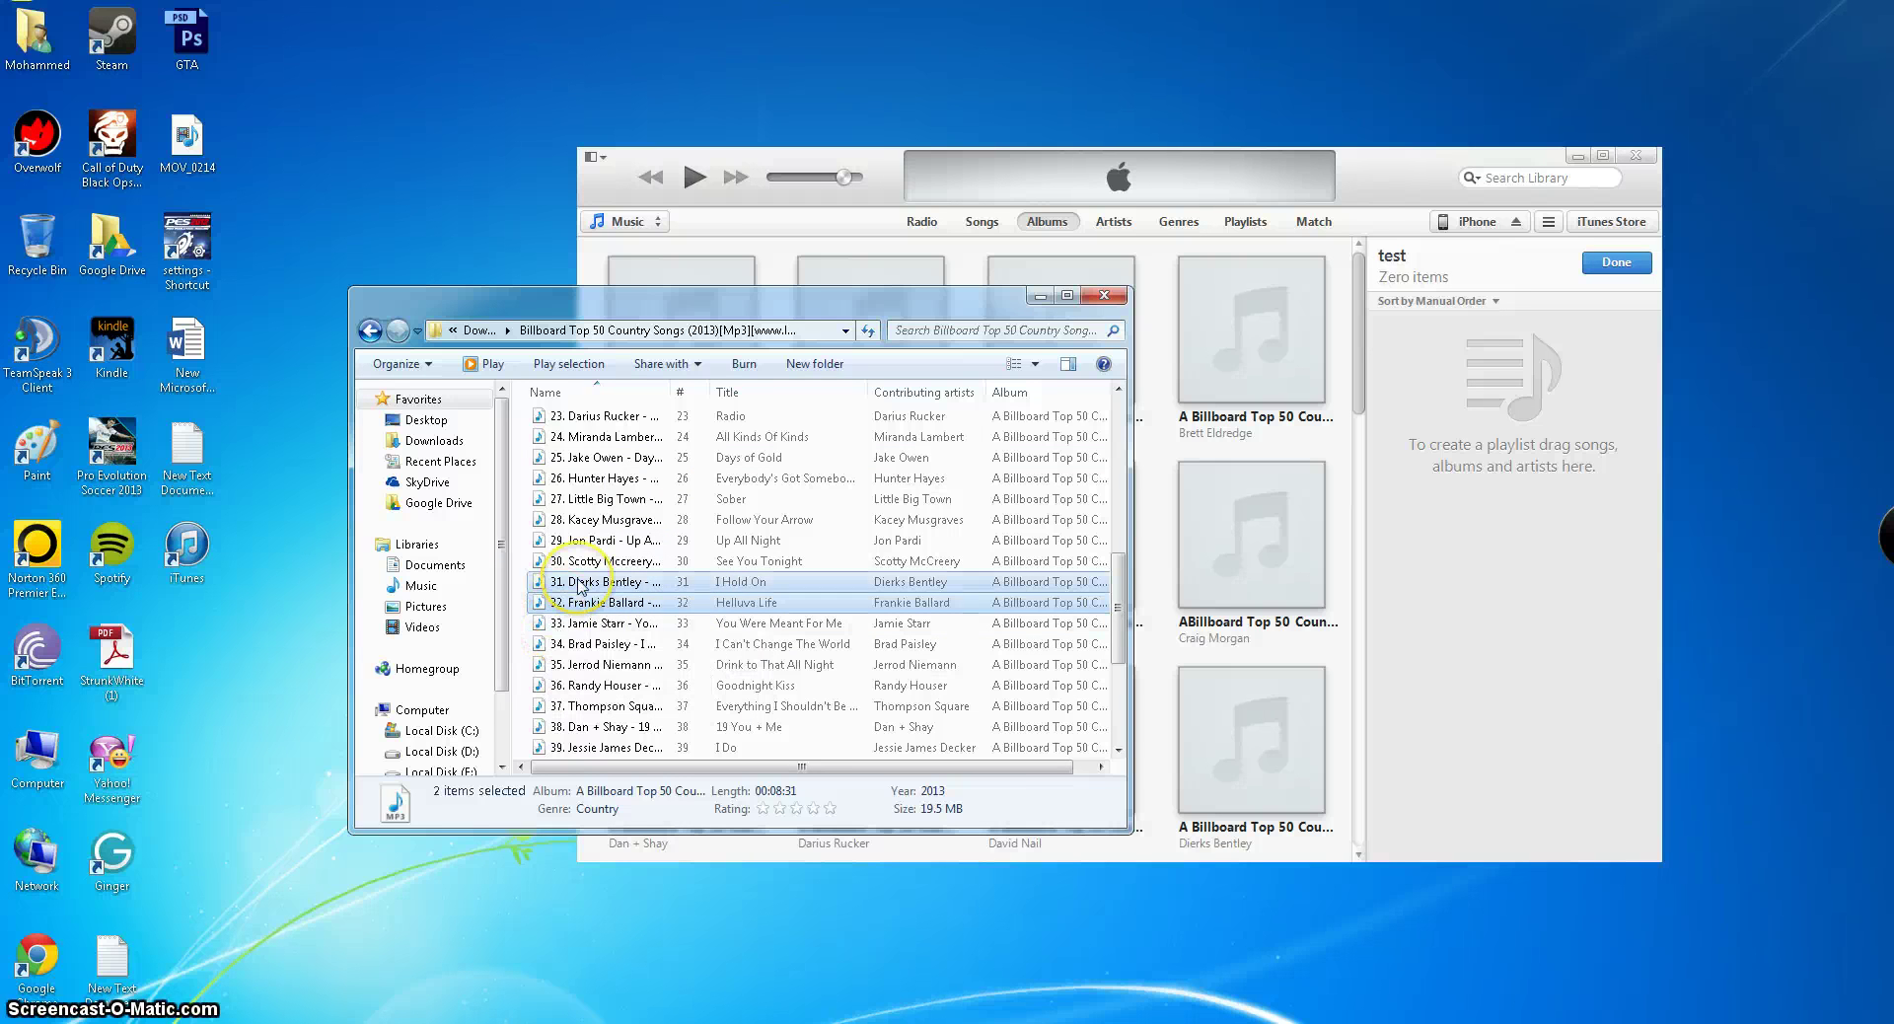
mouse_move(572, 587)
left_mouse_down()
mouse_move(1374, 508)
mouse_move(1459, 355)
mouse_move(1489, 371)
left_mouse_up()
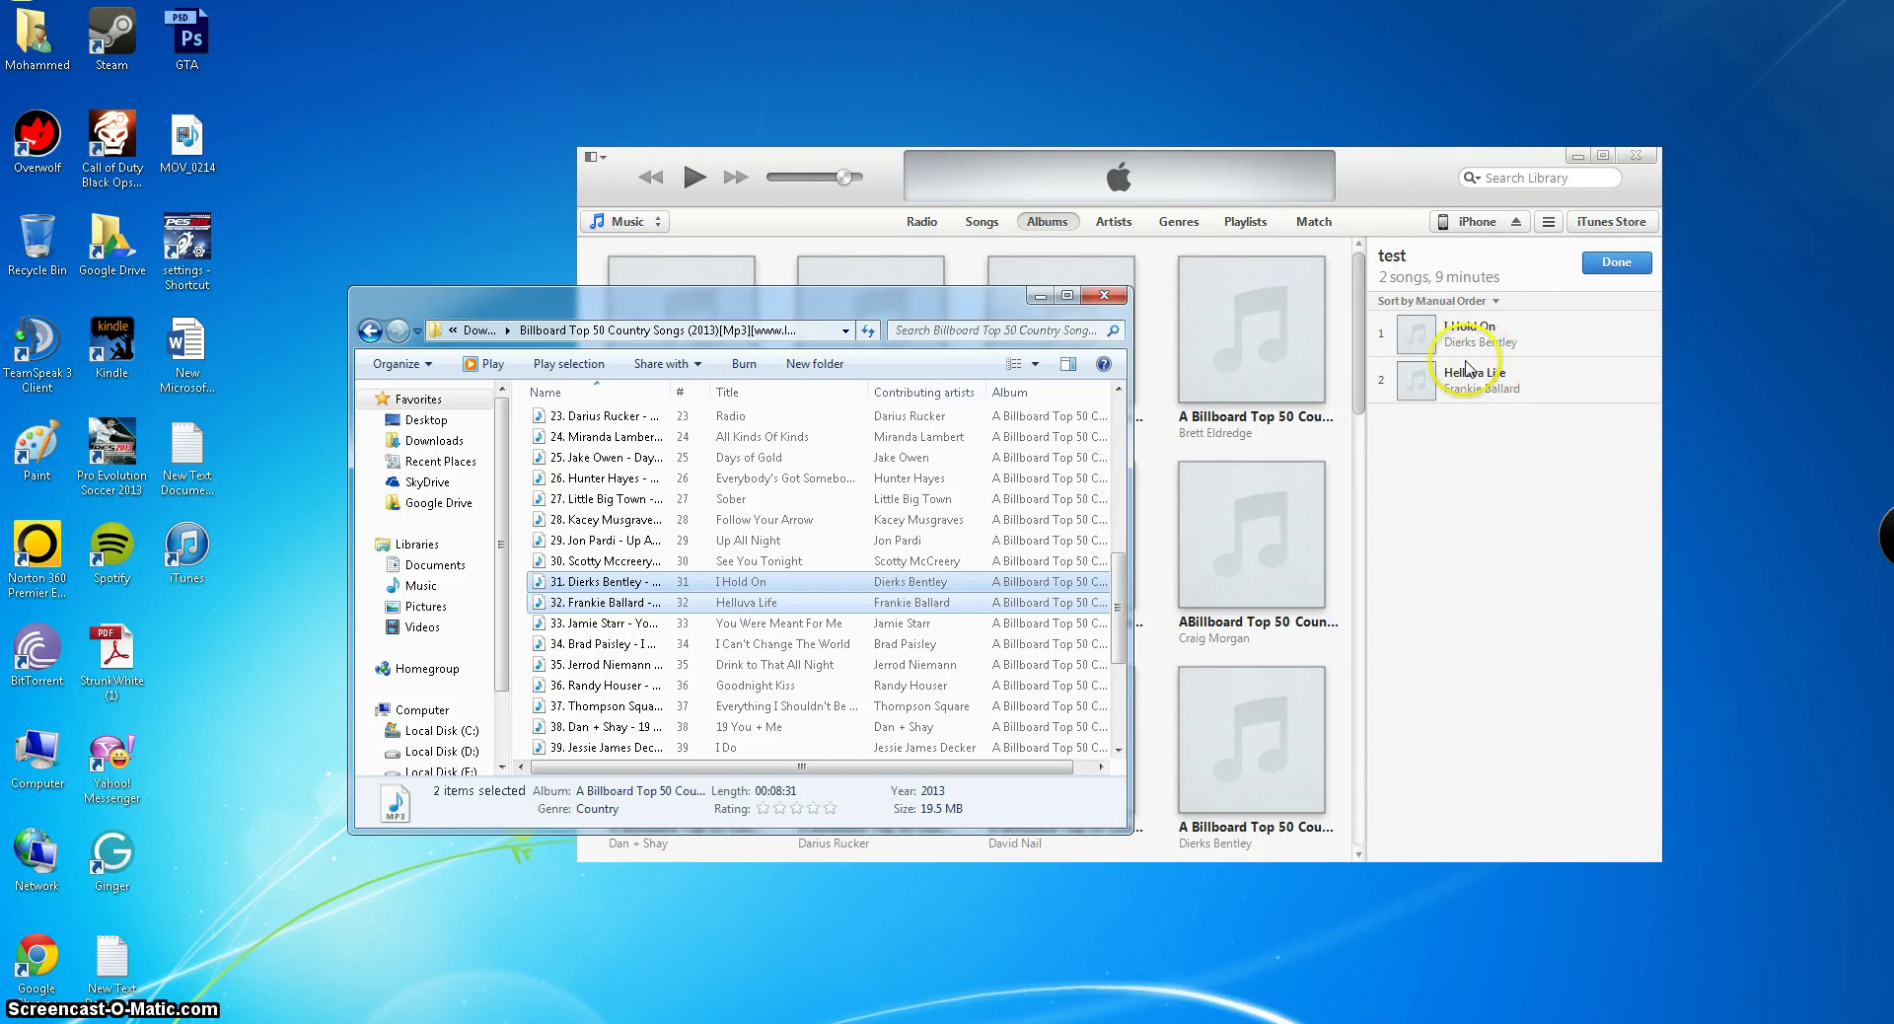
left_click(1037, 297)
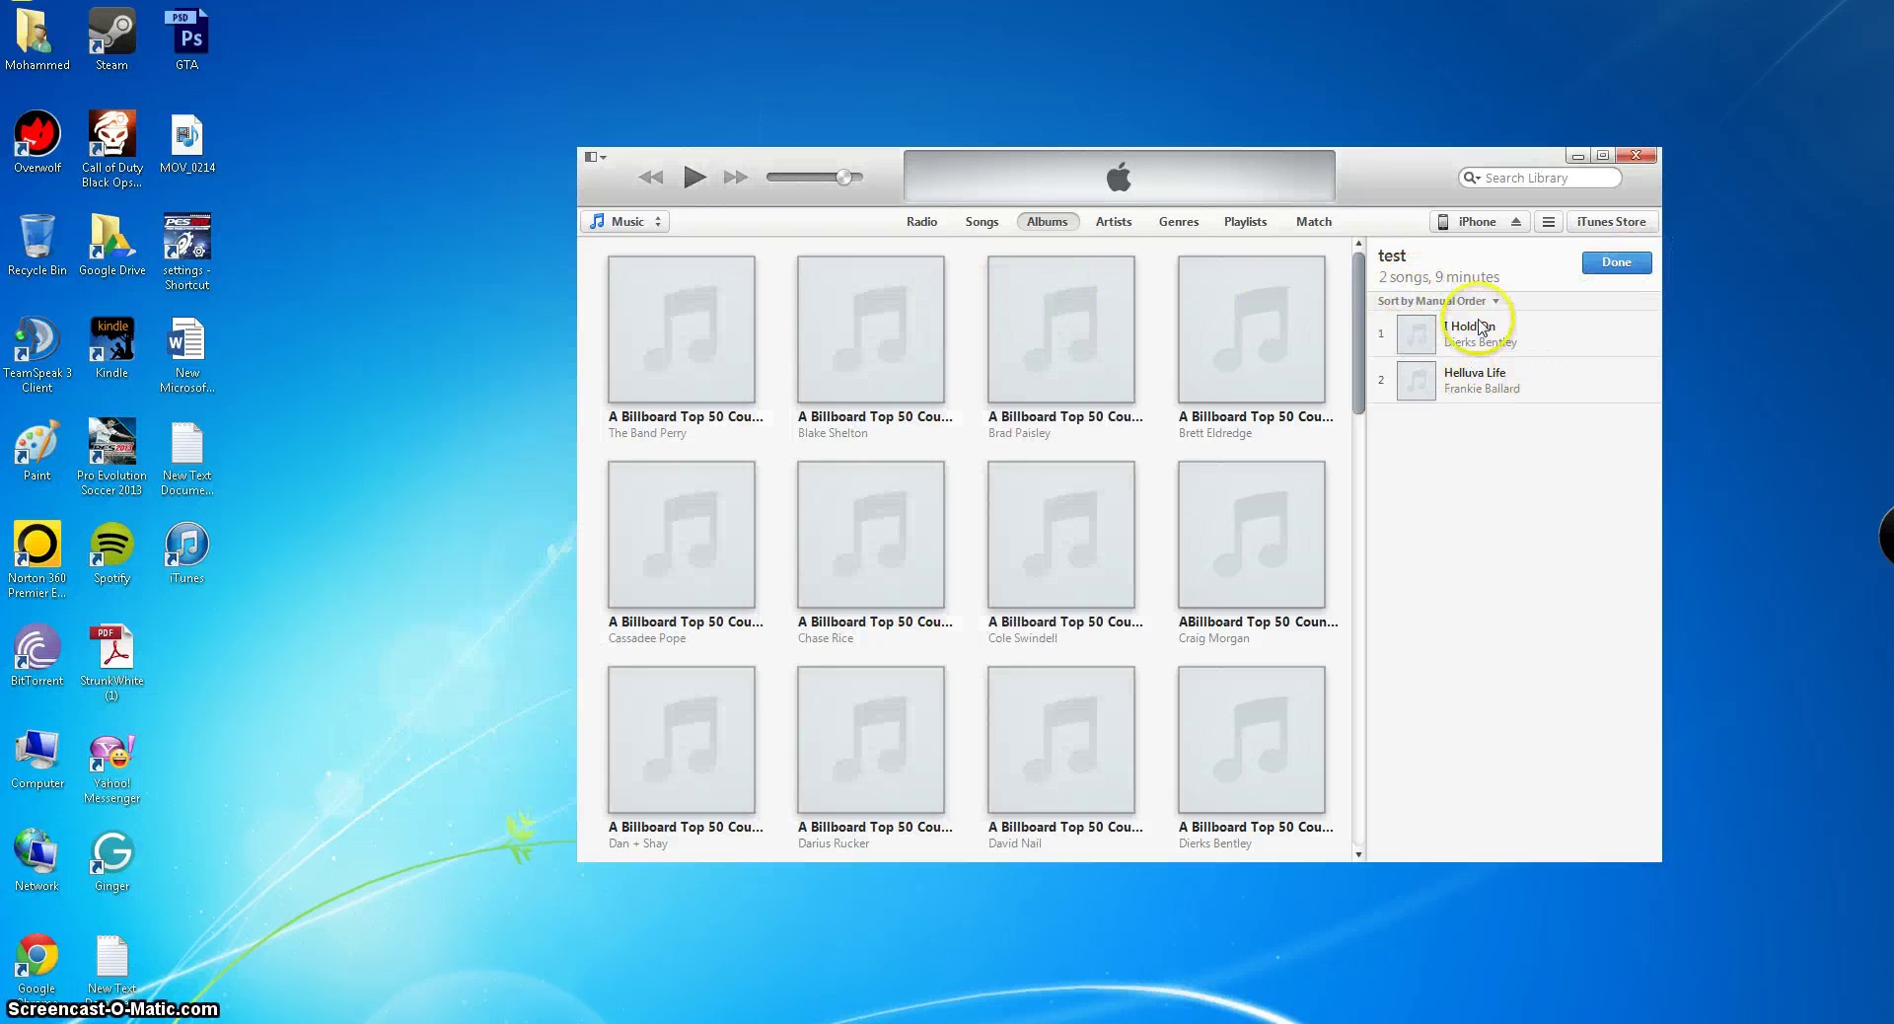
- Close the playlist editor and show the test playlist with its two songs, 9 minutes total
left_click(1623, 264)
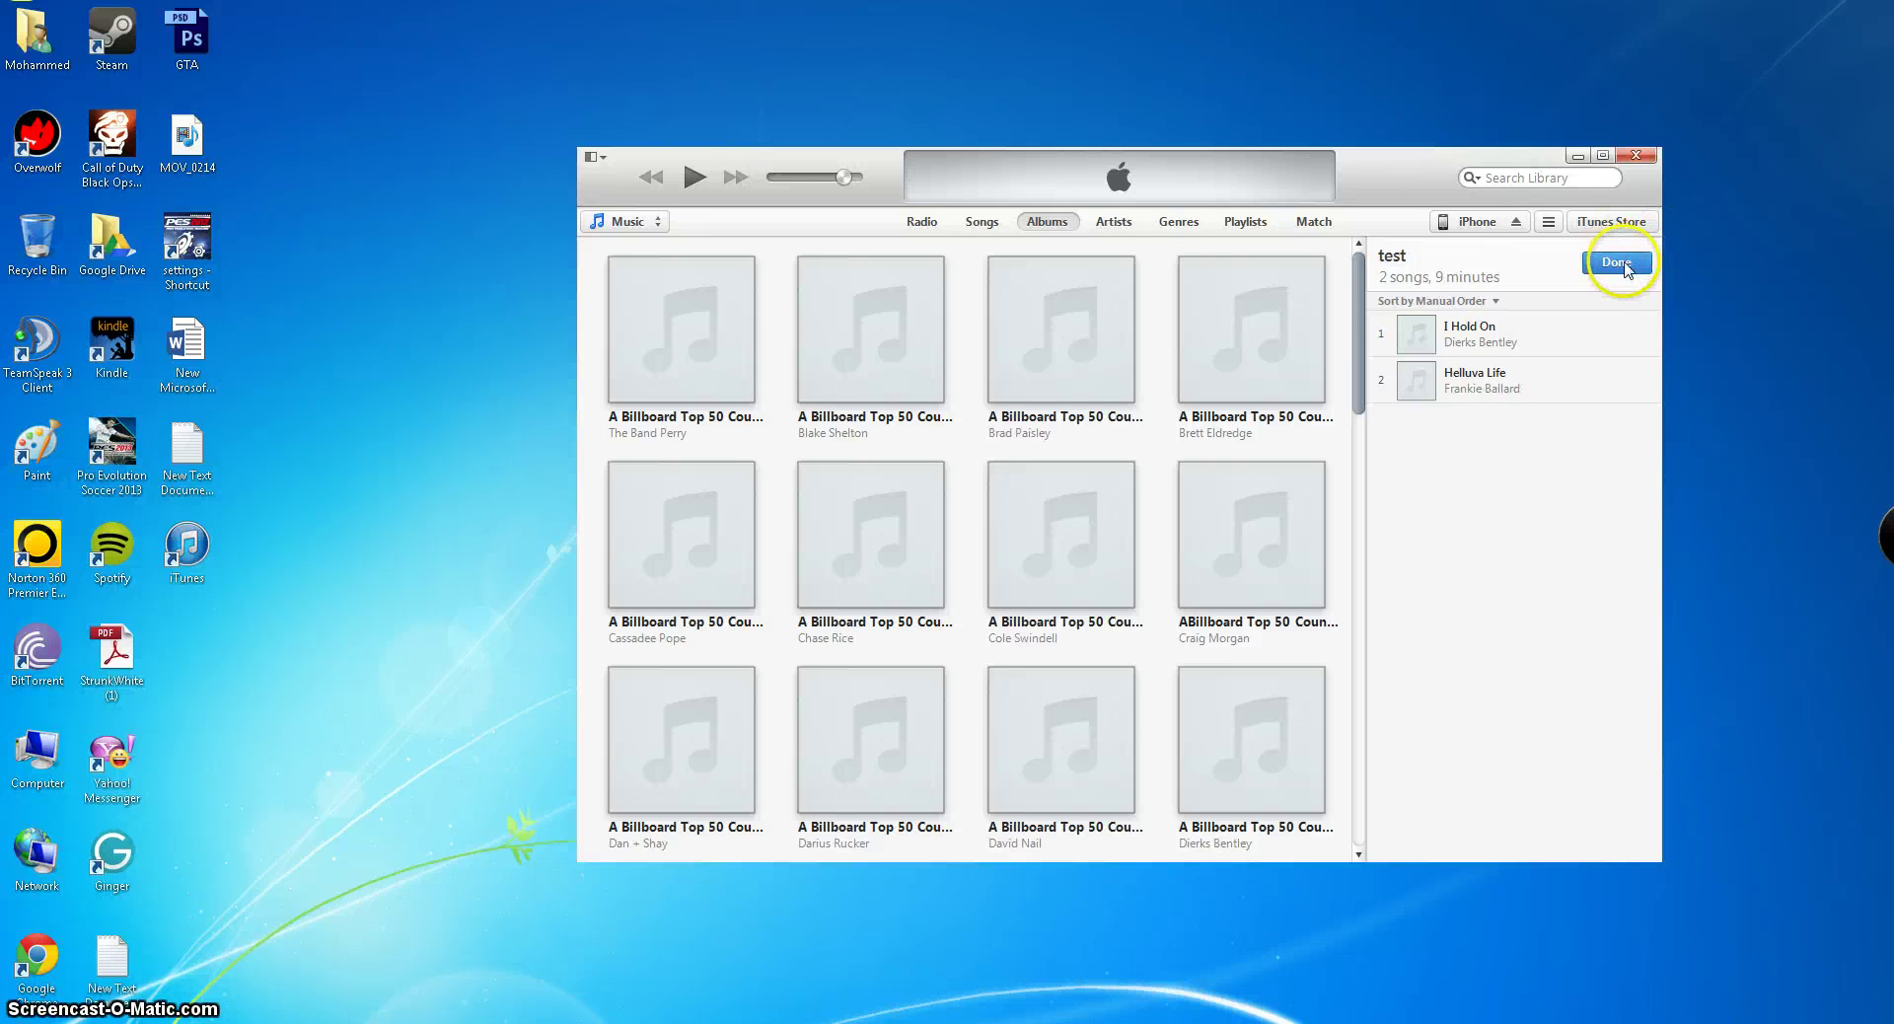
left_click(1624, 264)
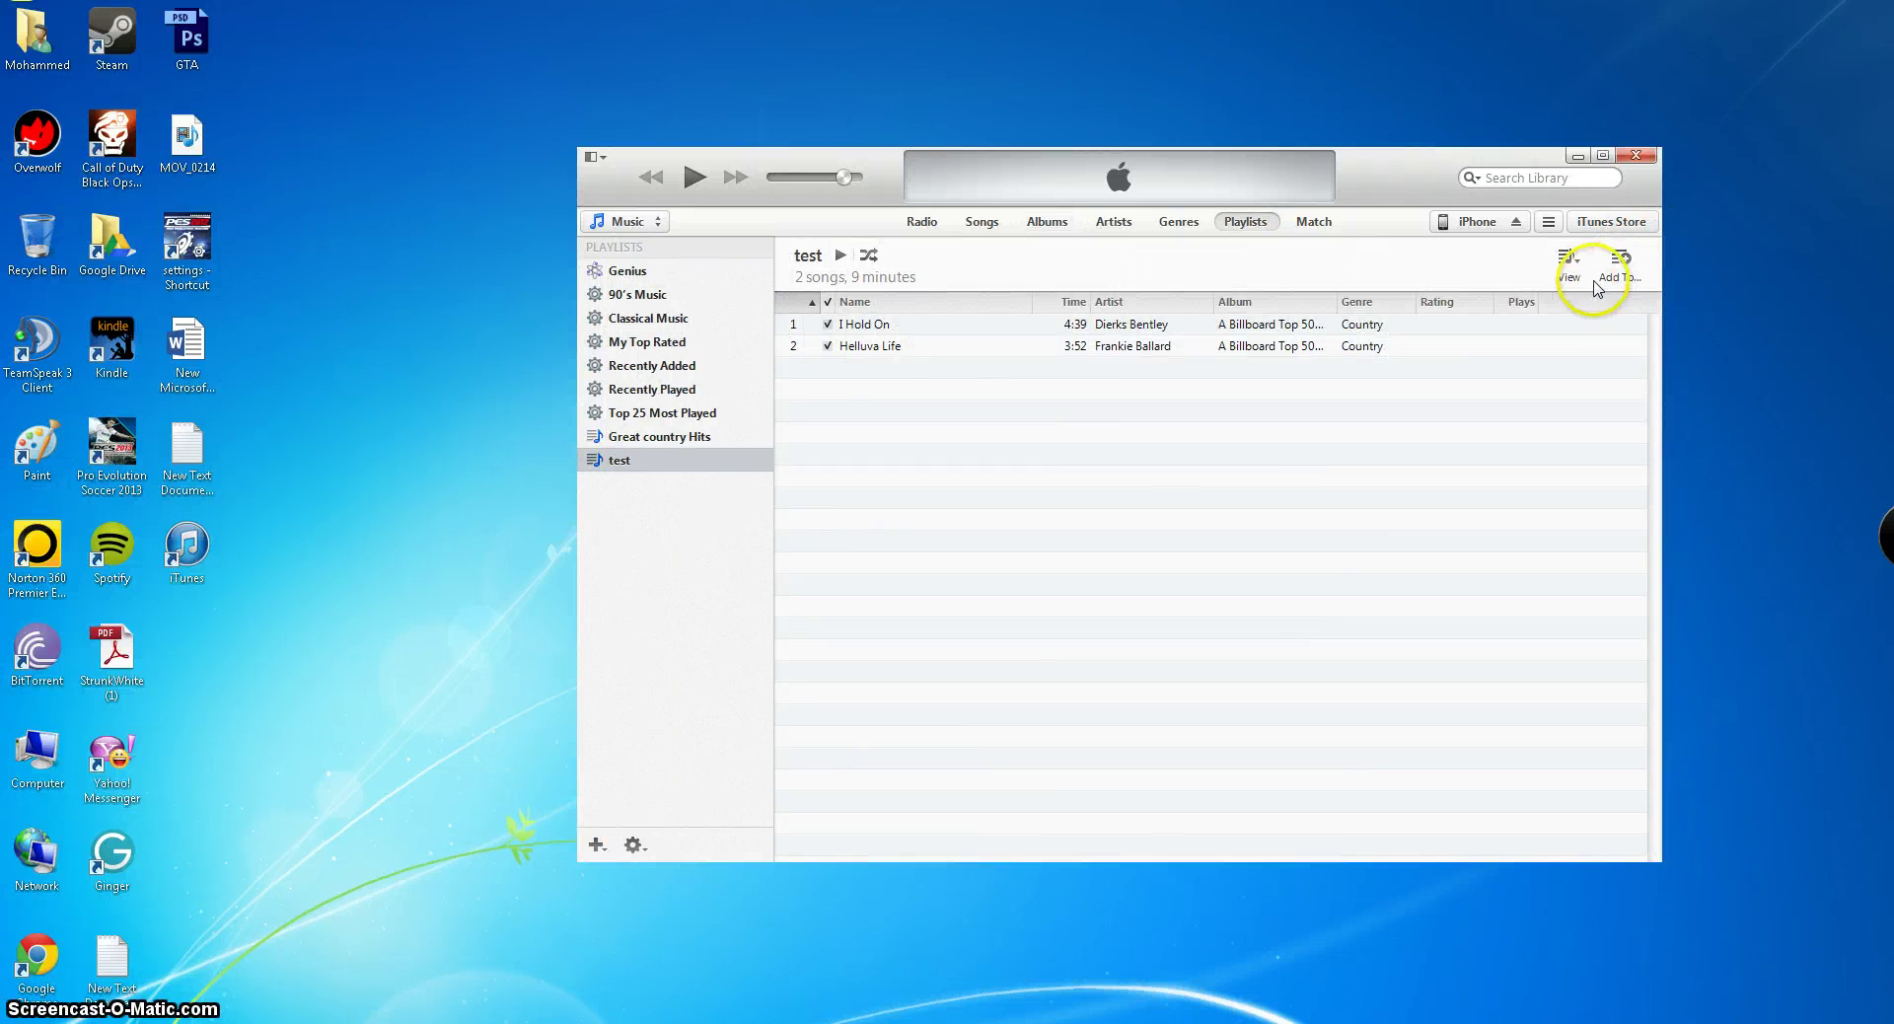
left_click(618, 460)
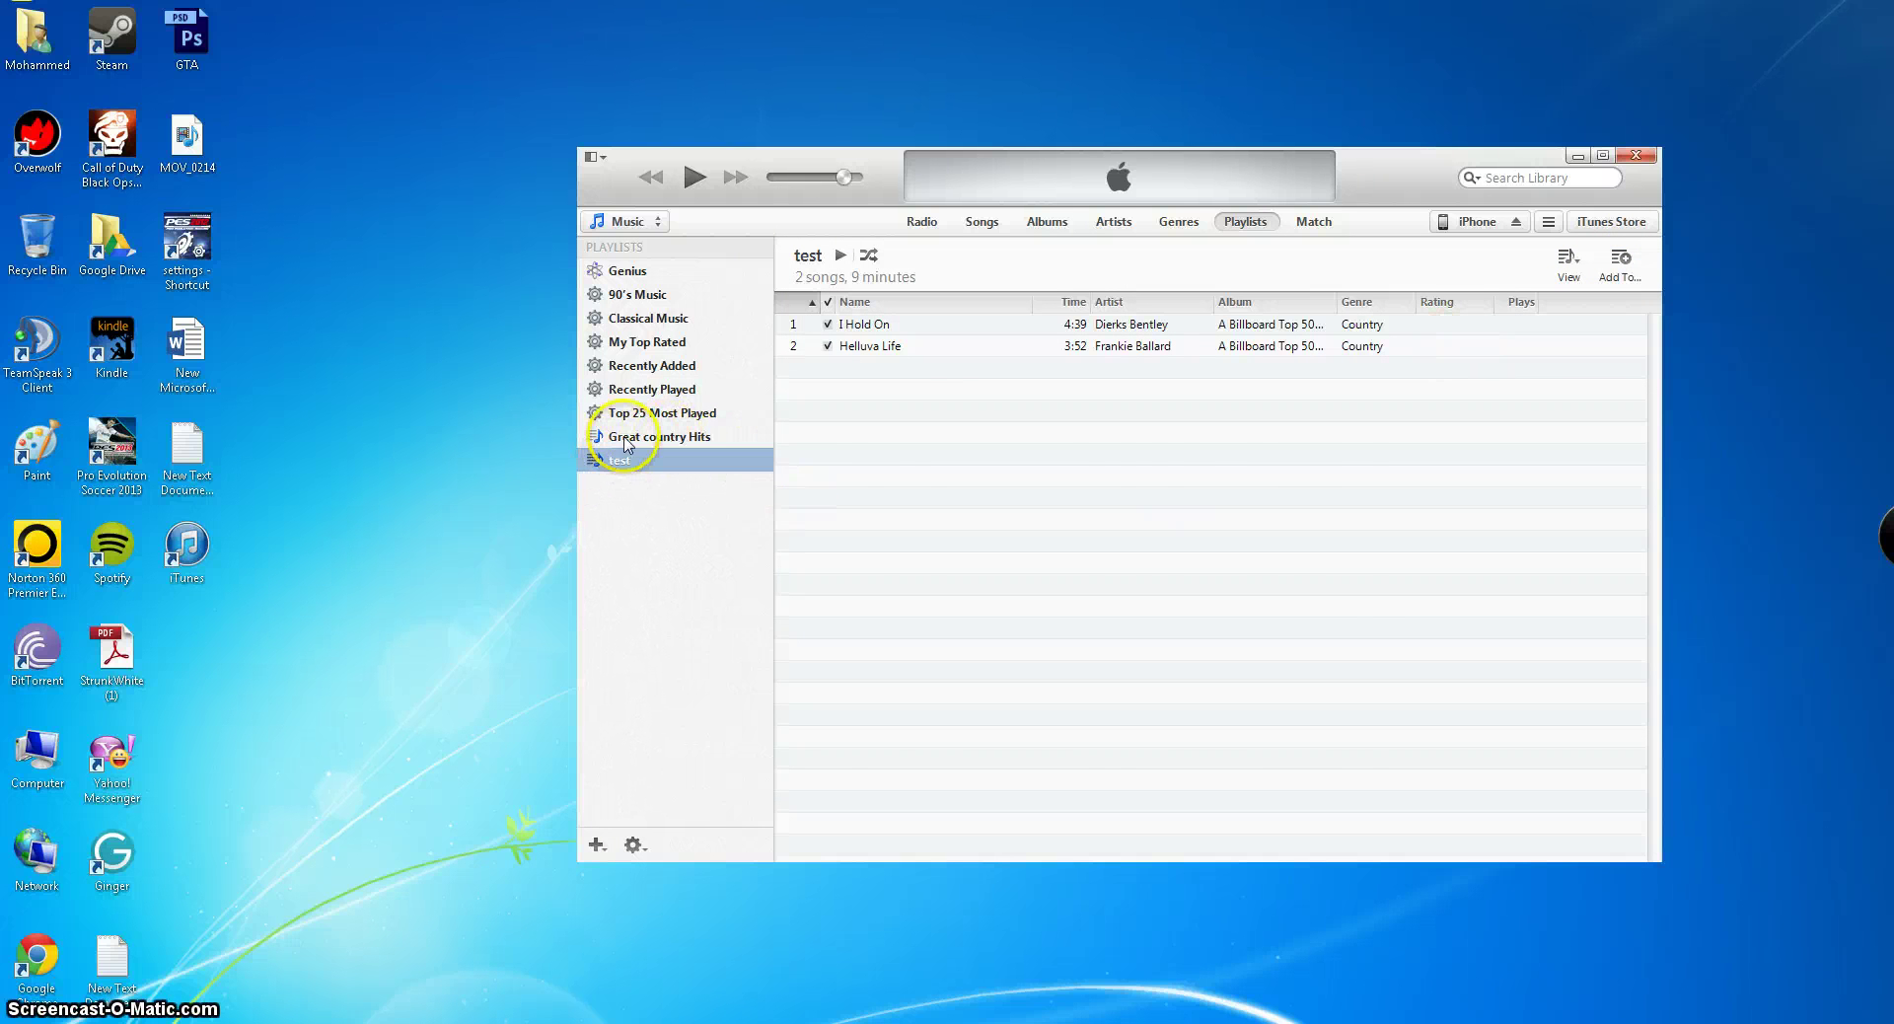
left_click(624, 439)
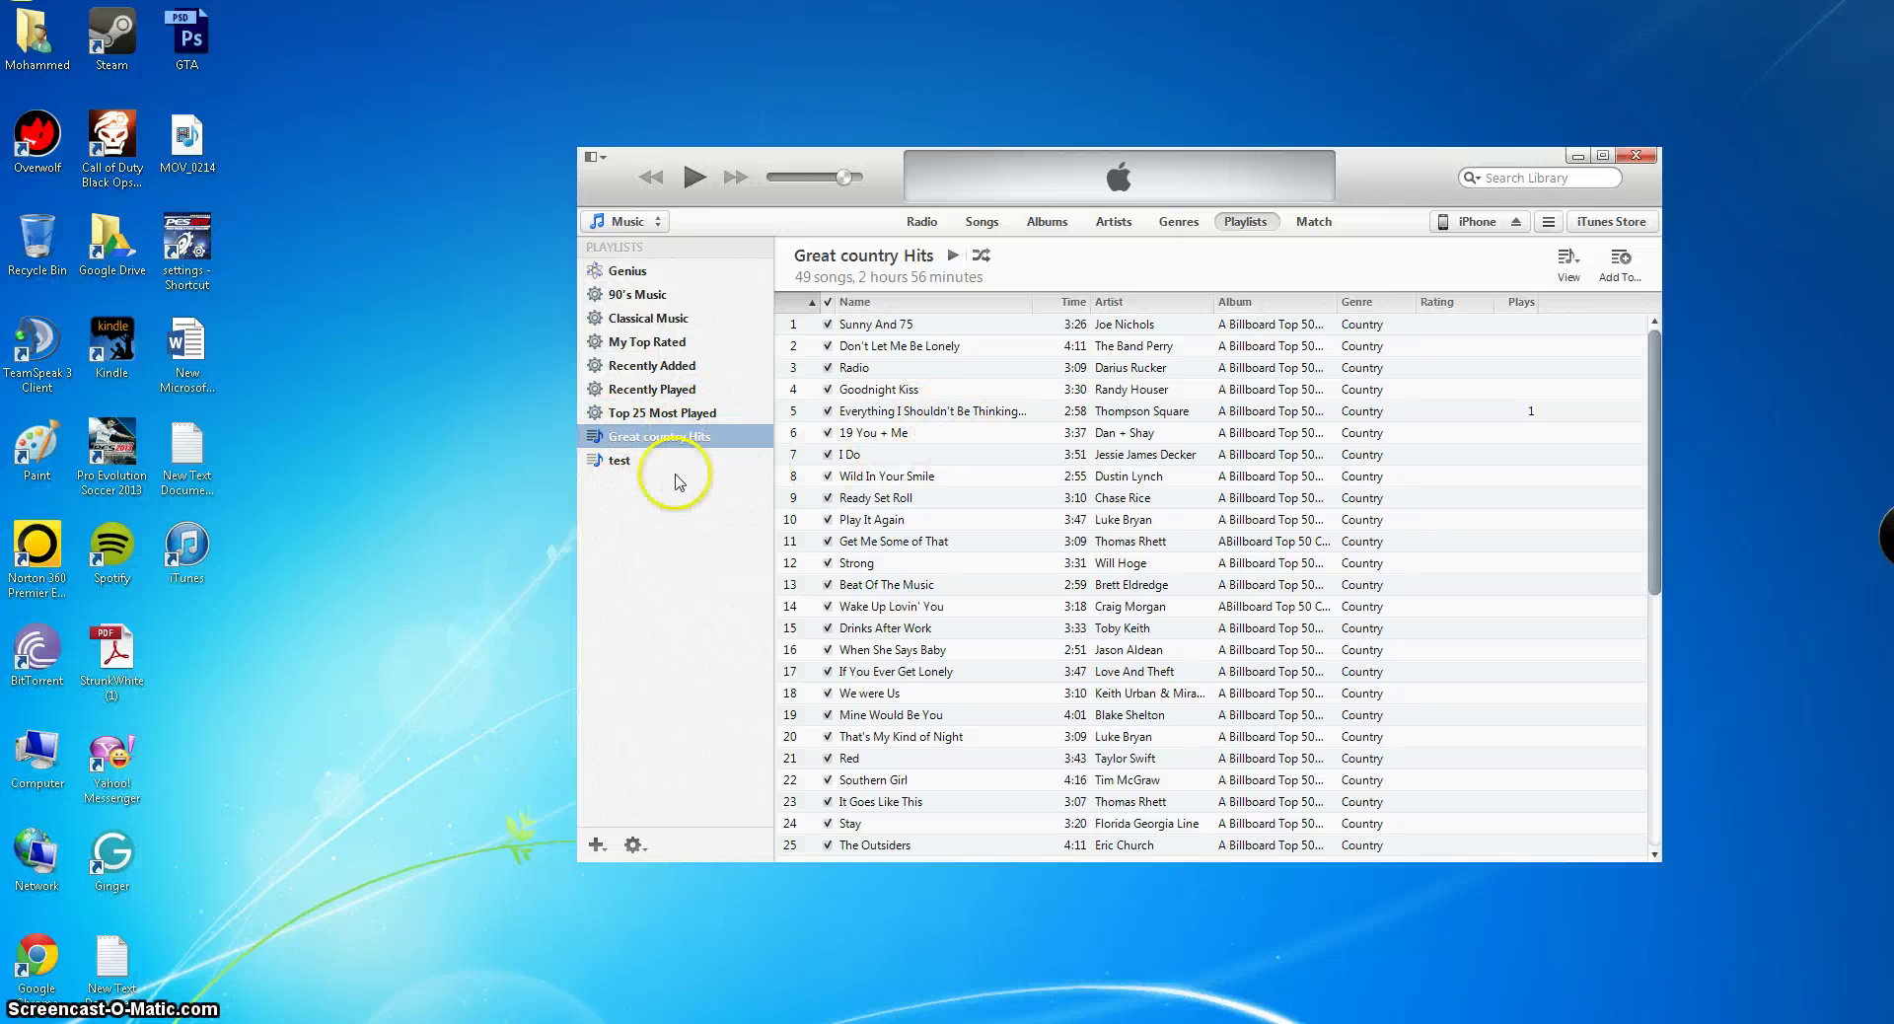
left_click(620, 464)
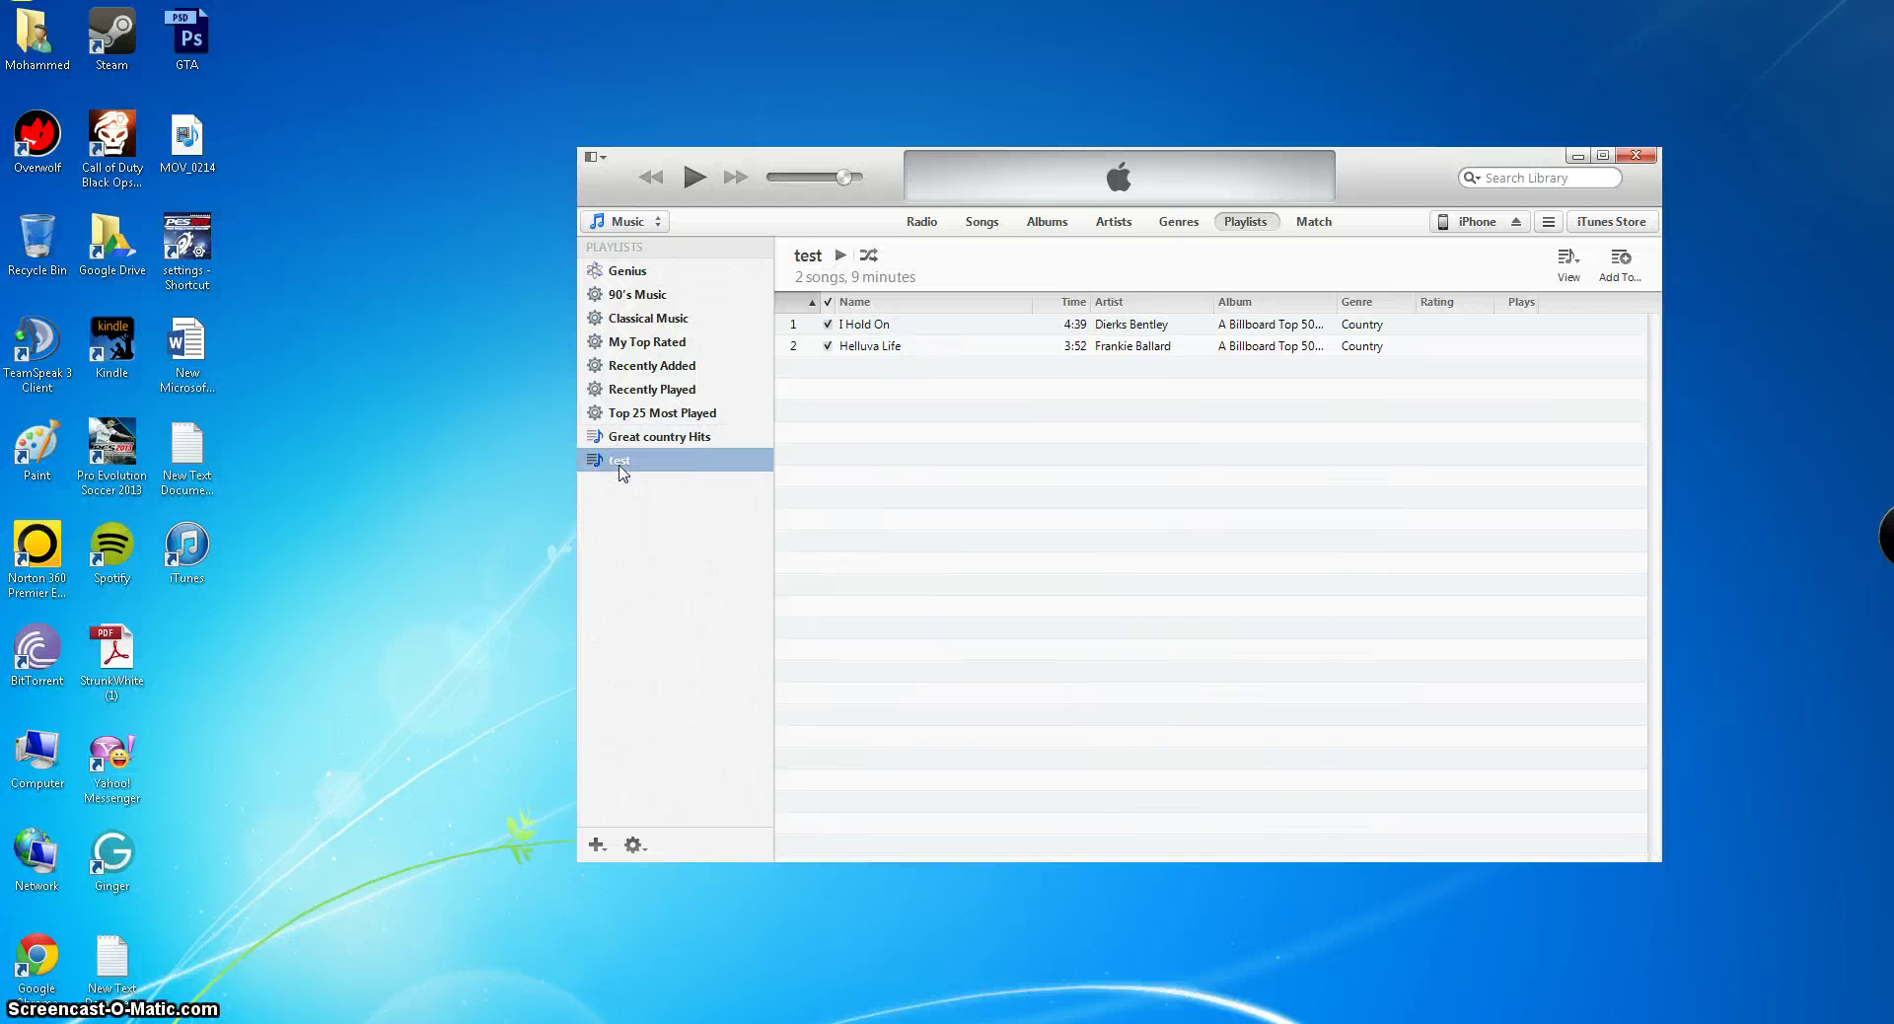
- Drag the test playlist onto the iPhone under DEVICES
mouse_move(710, 516)
left_mouse_down()
mouse_move(605, 471)
mouse_move(620, 469)
left_mouse_up()
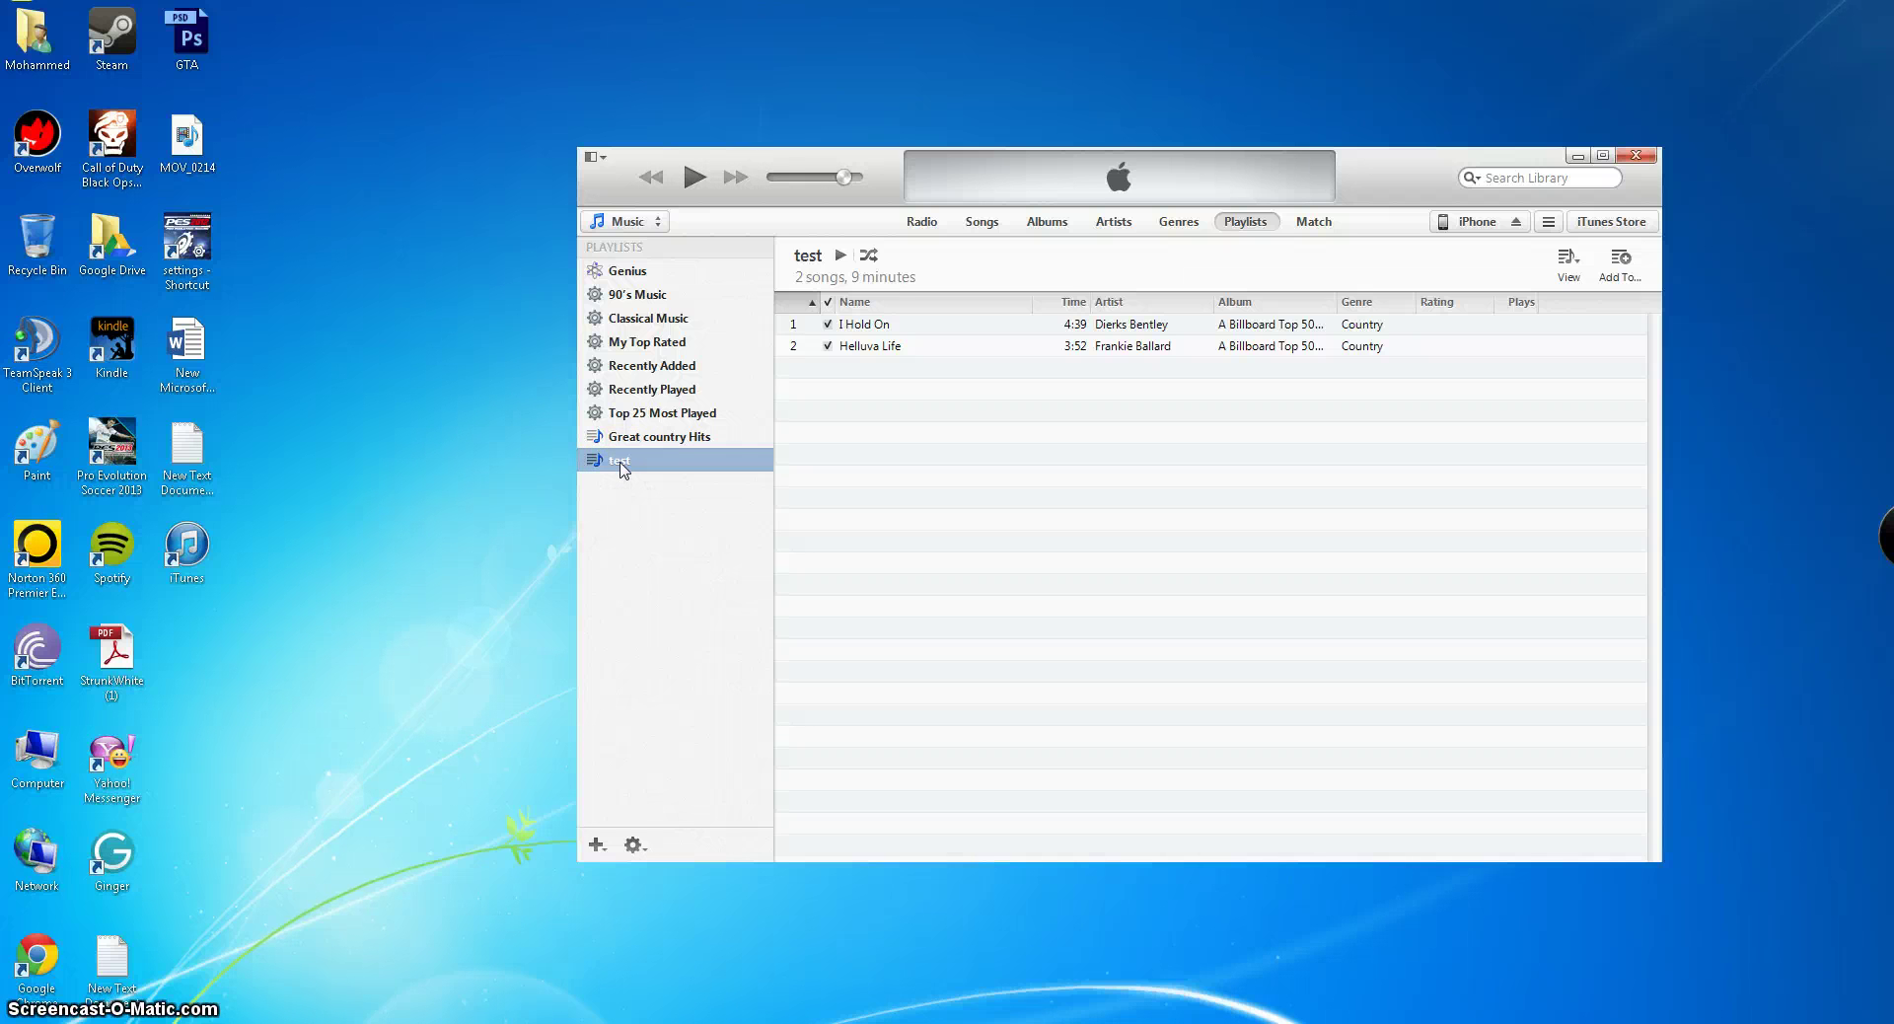
mouse_move(621, 467)
left_mouse_down()
mouse_move(806, 466)
mouse_move(722, 484)
mouse_move(948, 457)
mouse_move(1208, 470)
mouse_move(1326, 422)
mouse_move(1410, 268)
mouse_move(1441, 265)
mouse_move(1402, 276)
mouse_move(1429, 272)
left_mouse_up()
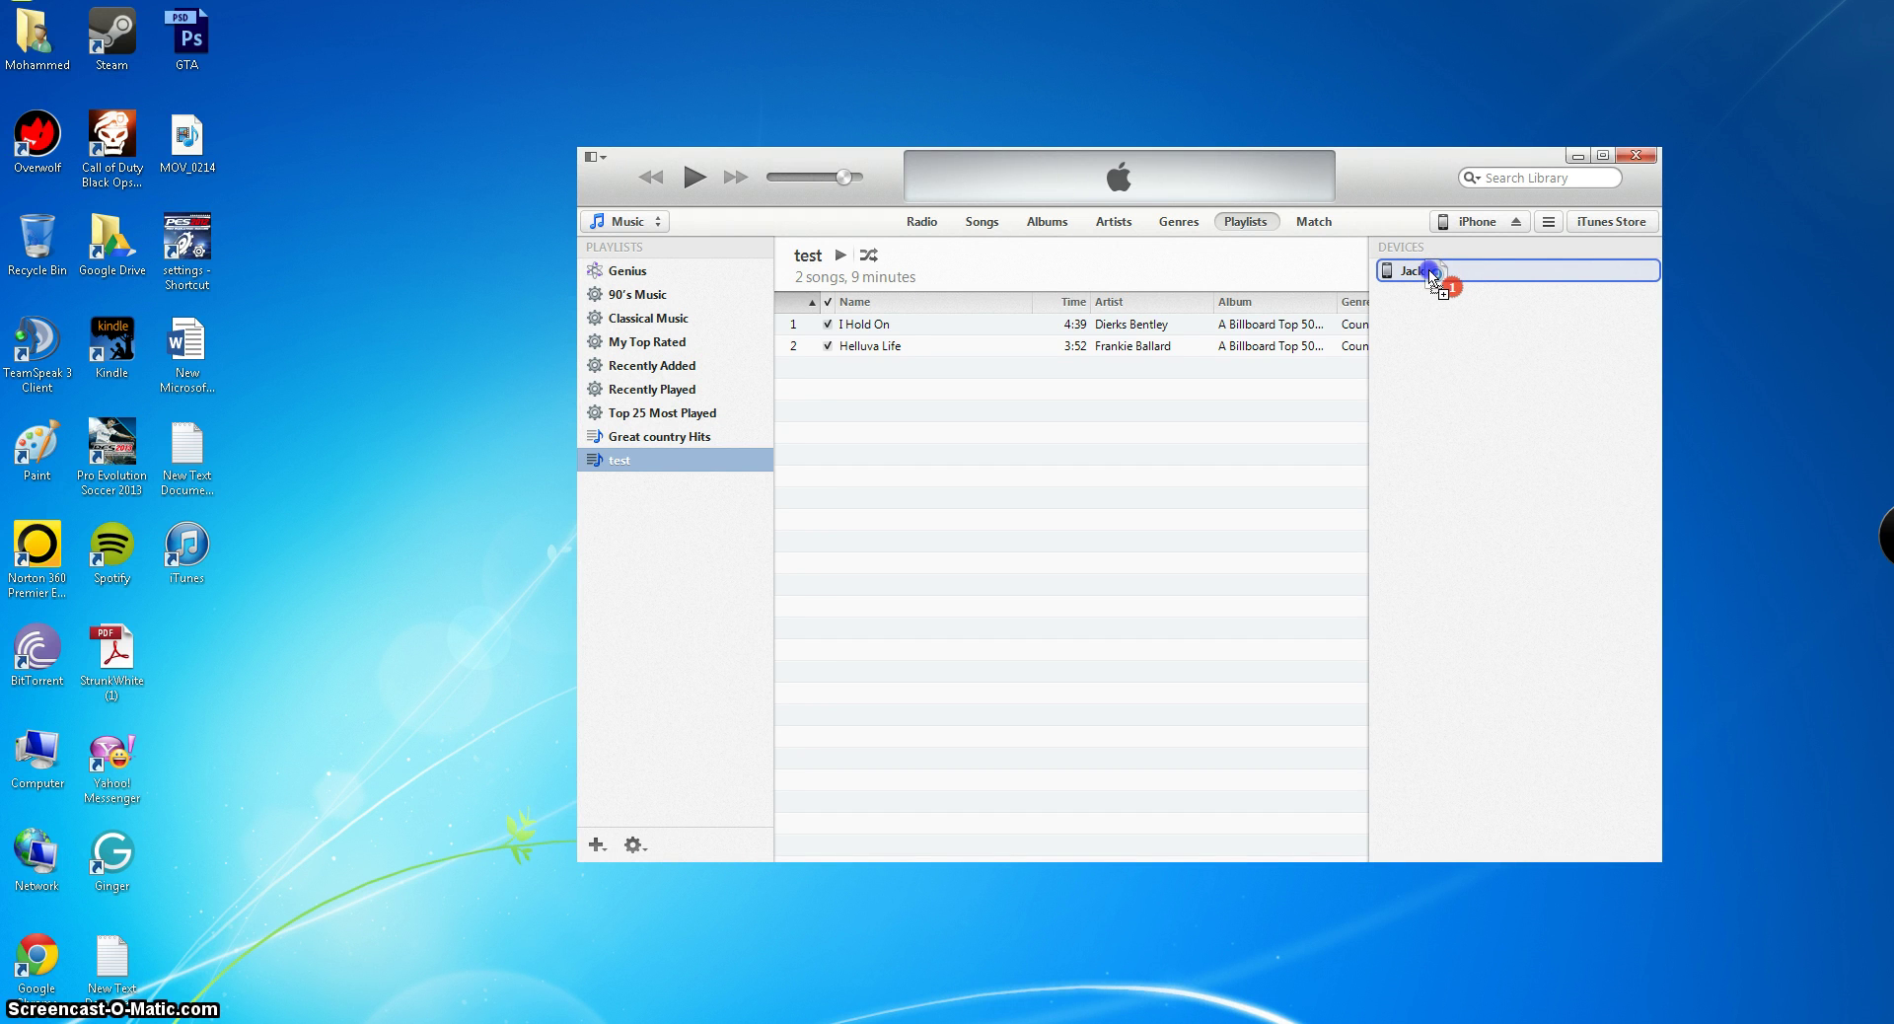
mouse_move(1430, 275)
left_mouse_down()
mouse_move(1450, 281)
mouse_move(1376, 410)
mouse_move(1435, 284)
mouse_move(1280, 259)
mouse_move(1476, 372)
left_mouse_up()
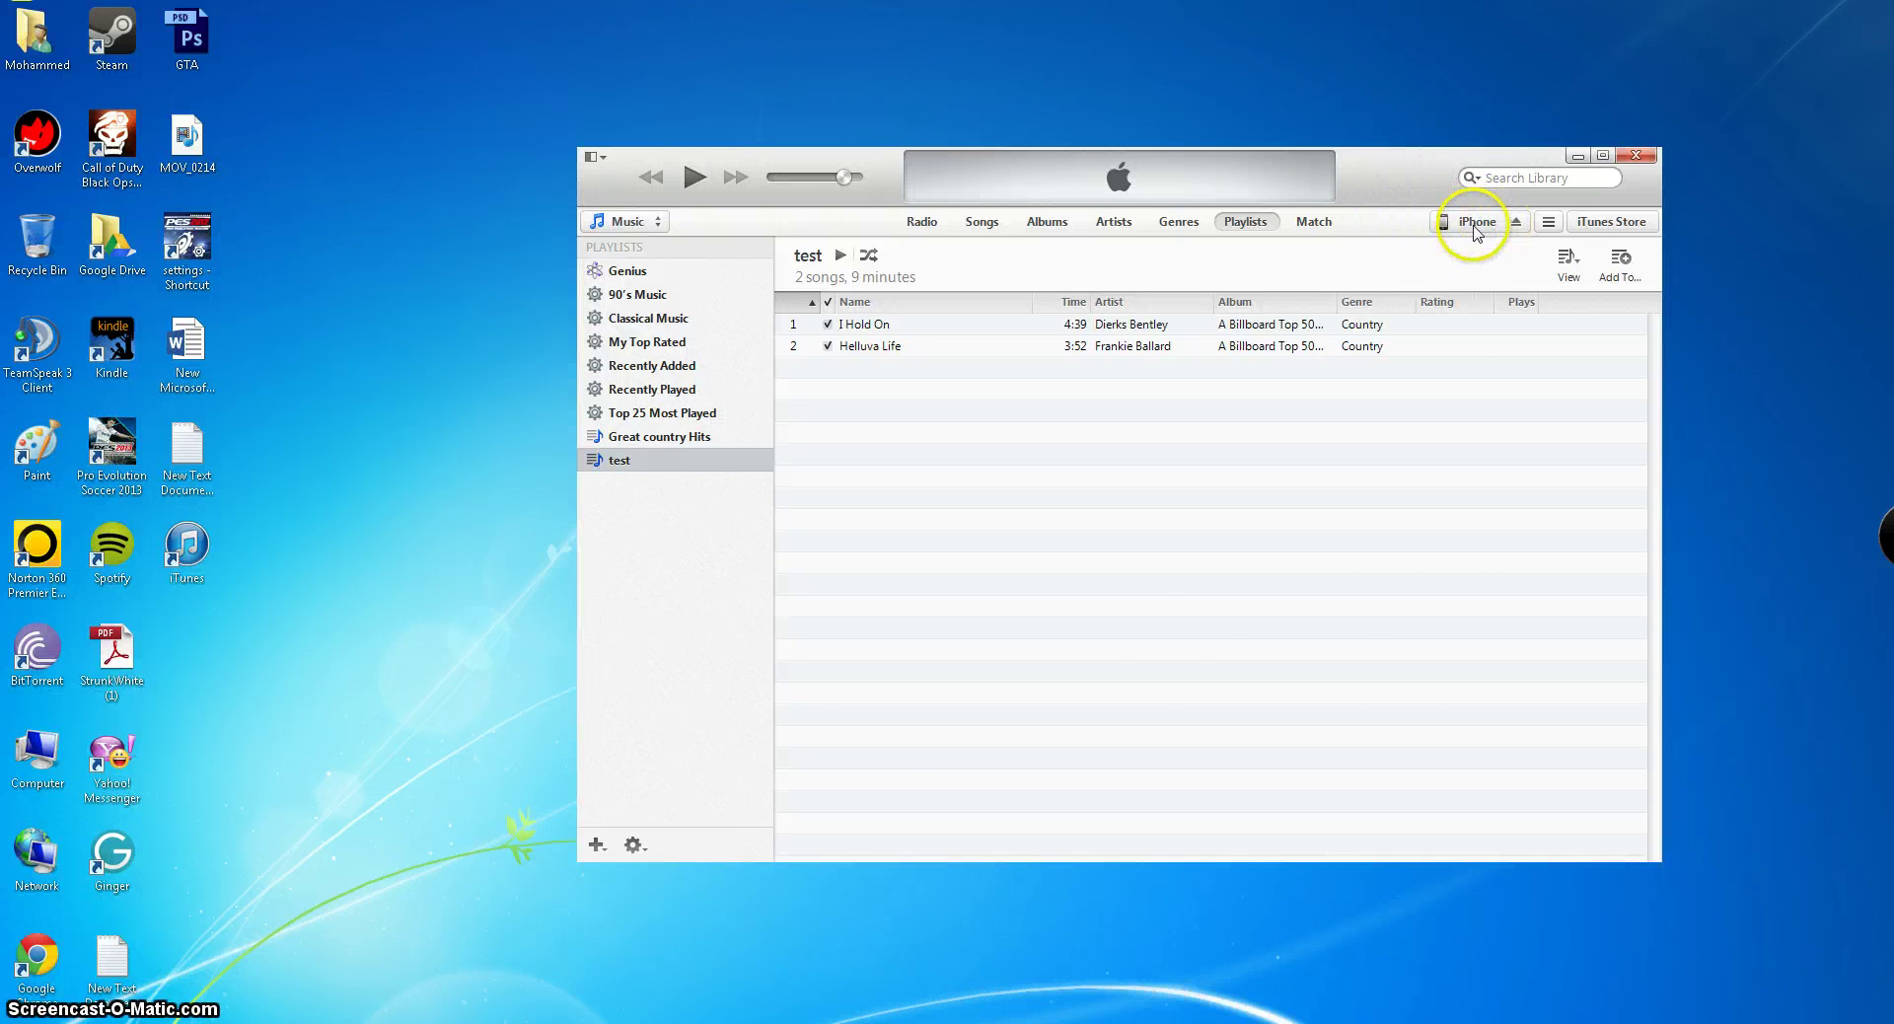
left_click(1476, 223)
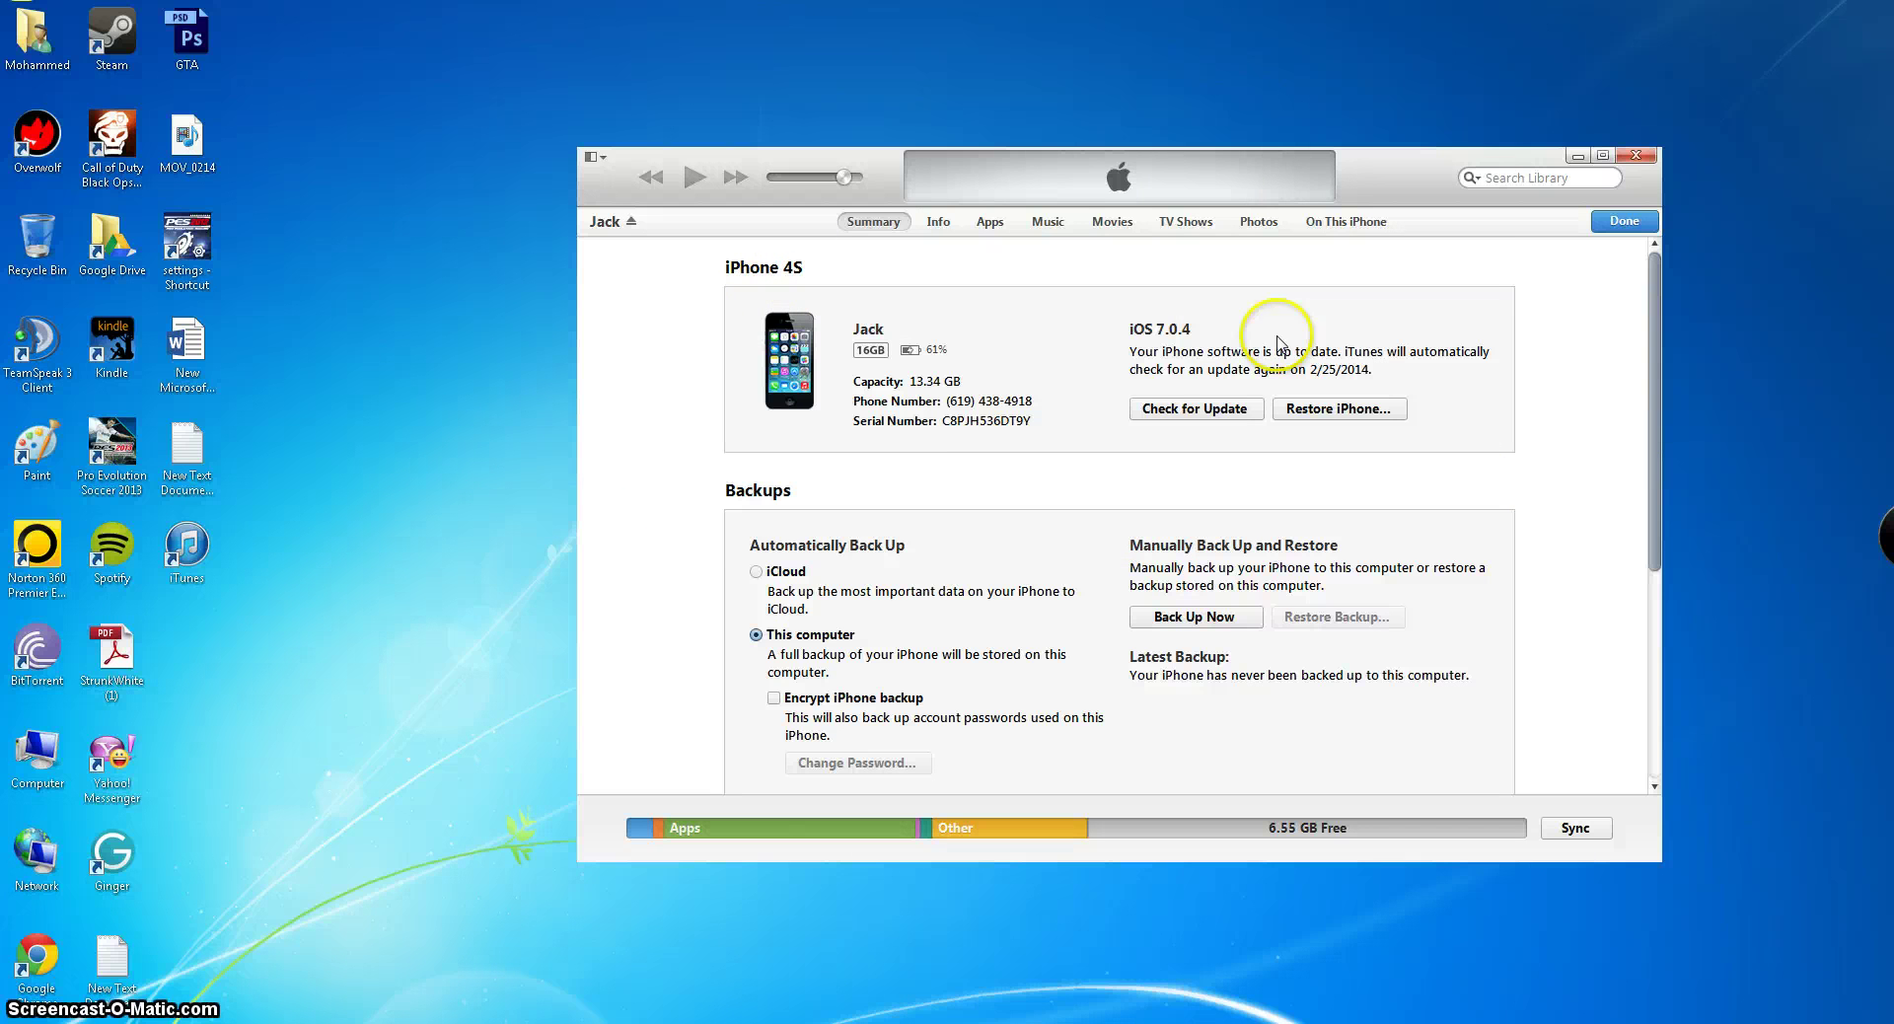
scroll(954, 444, "down", 3)
scroll(954, 444, "down", 2)
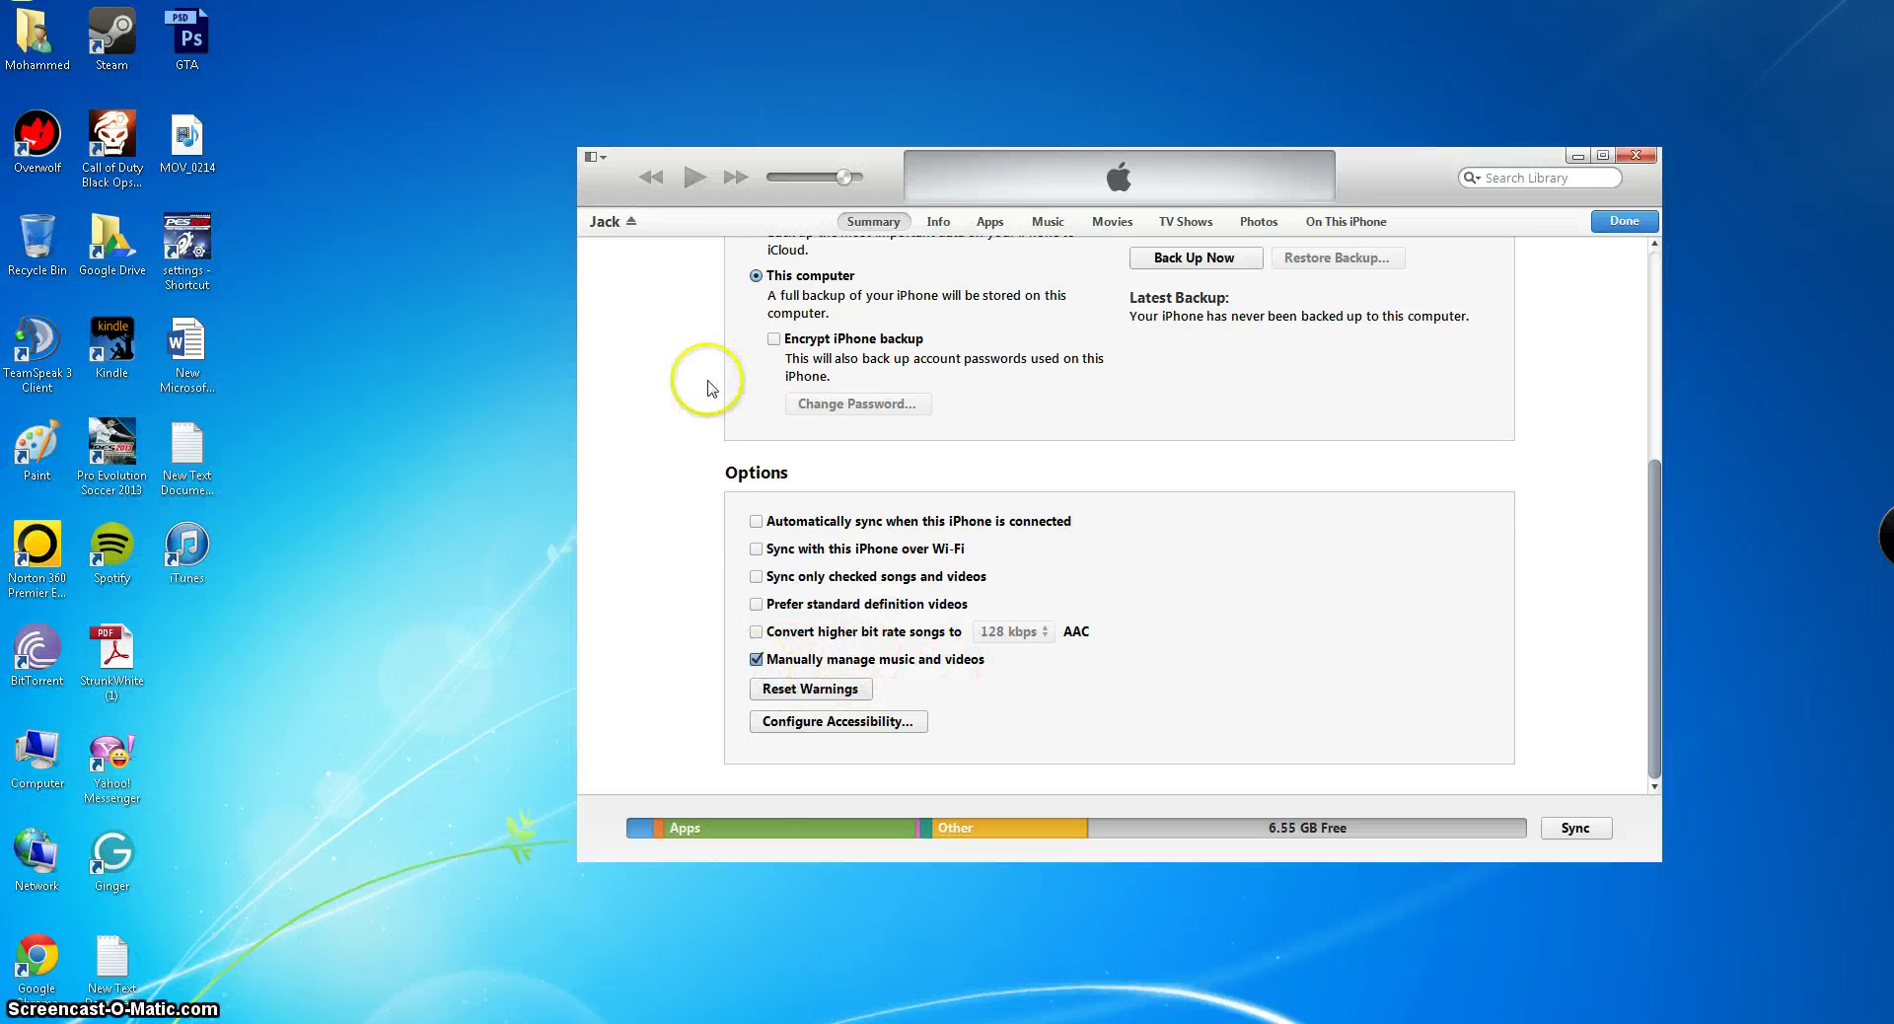
left_click(1622, 221)
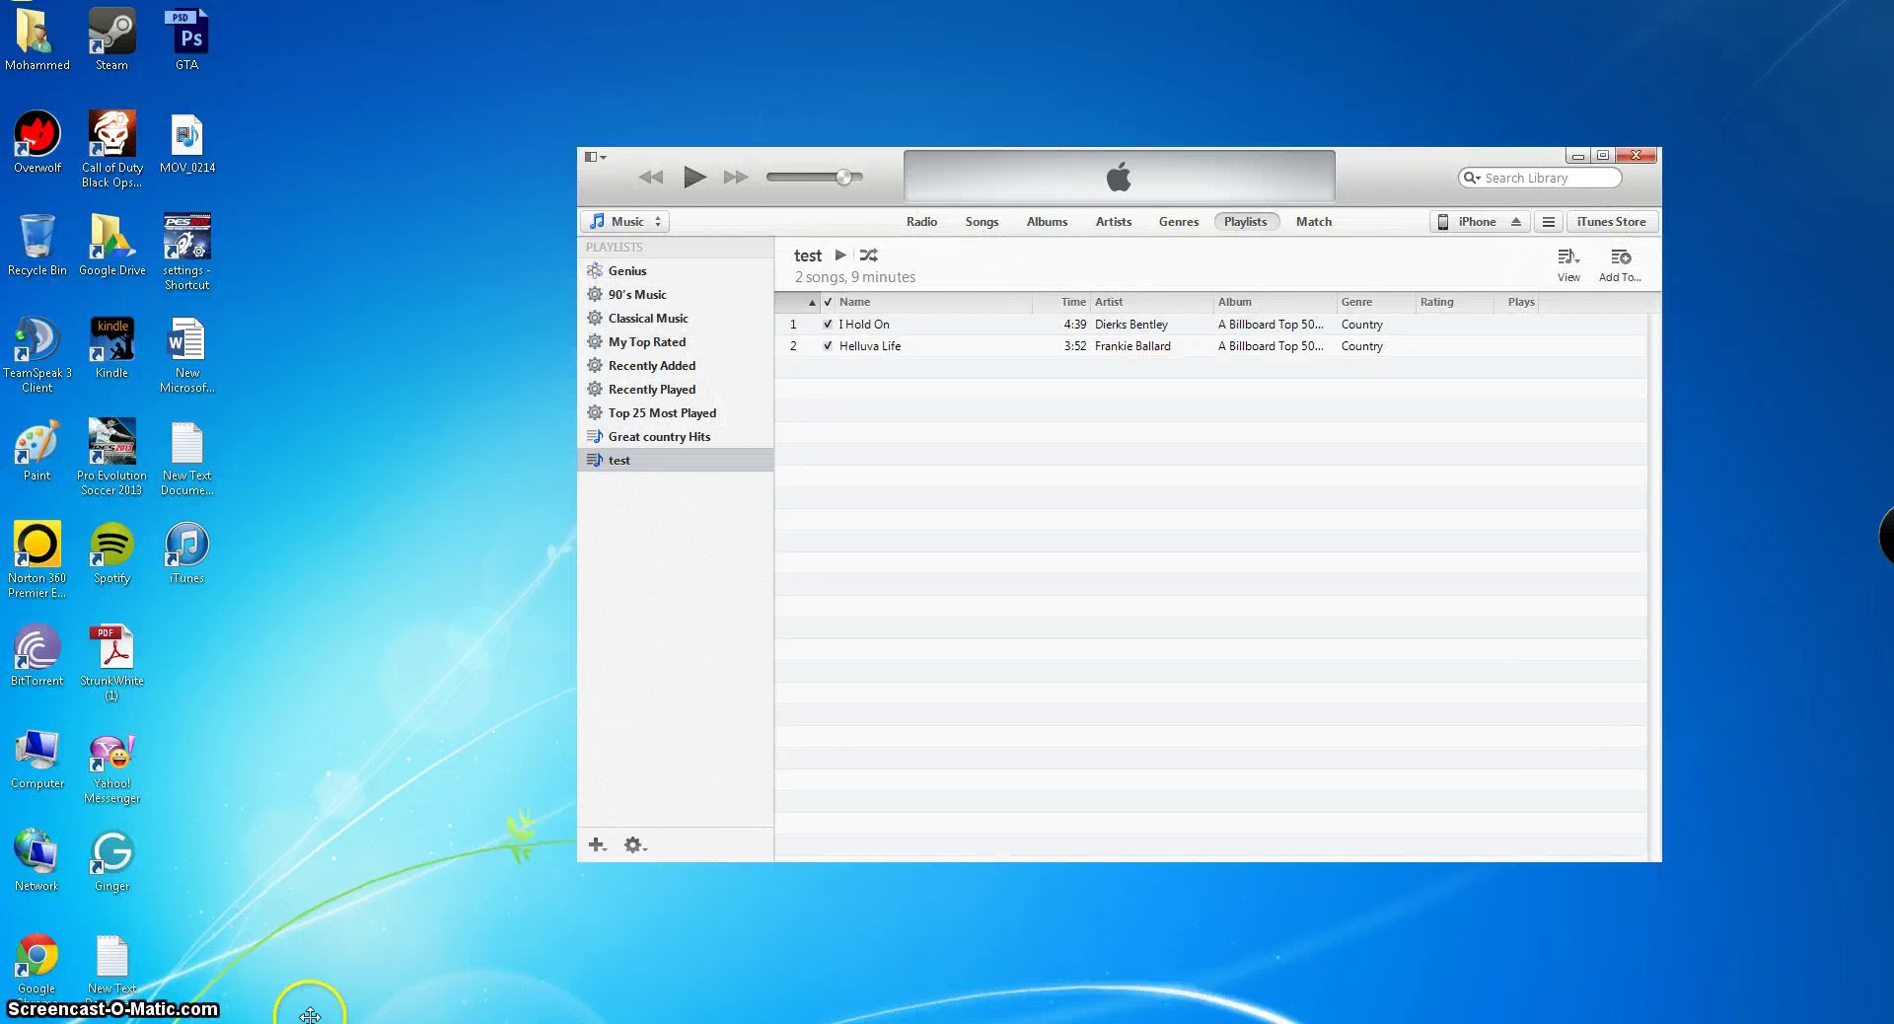